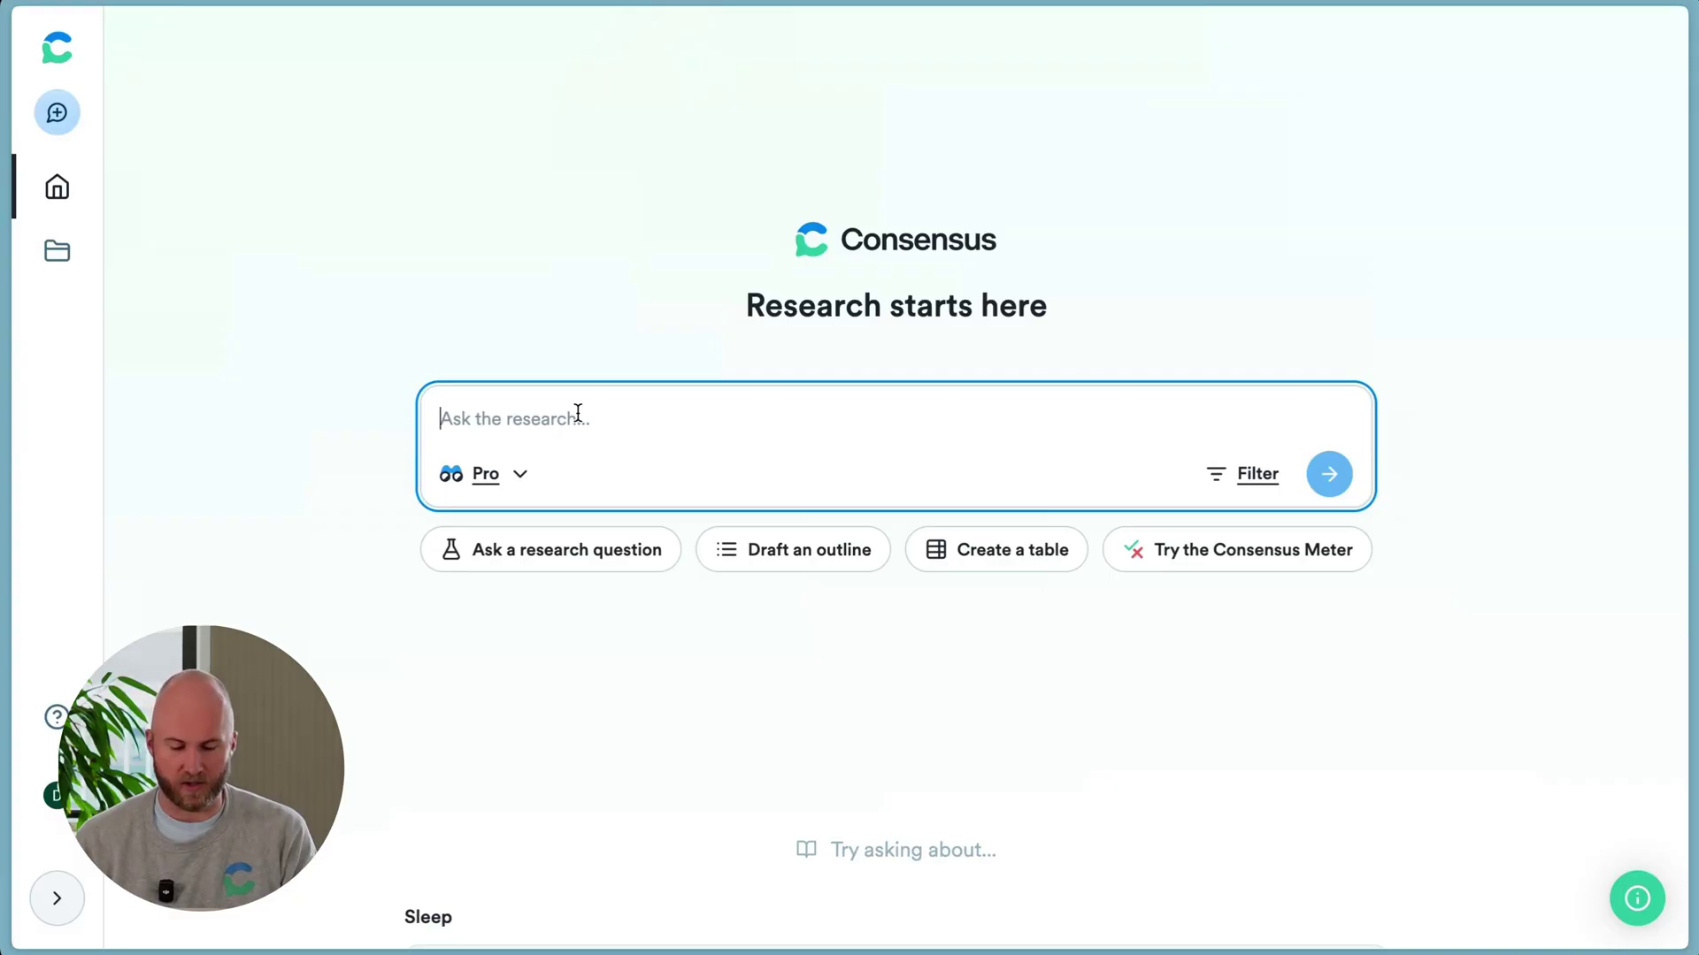
Step: Ask whether statins prevent cardiovascular disease in the elderly and get the 15-paper answer
type("are statins effective for cardiovascular disease prevention in elderly populations?")
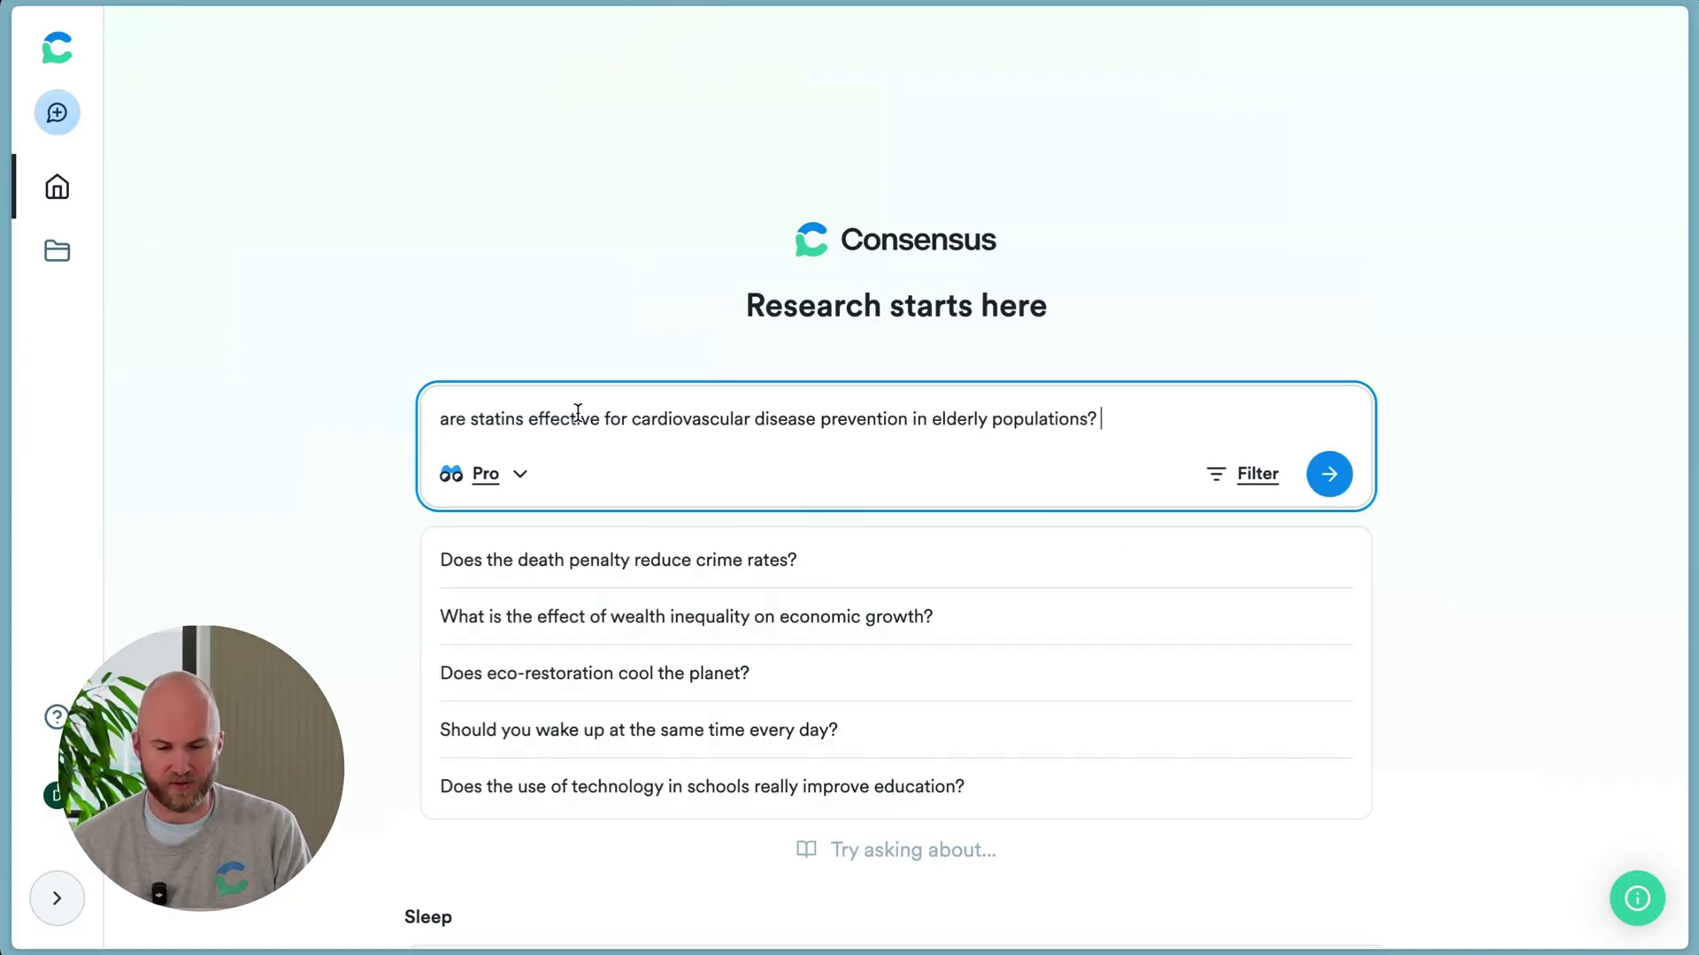
left_click(574, 333)
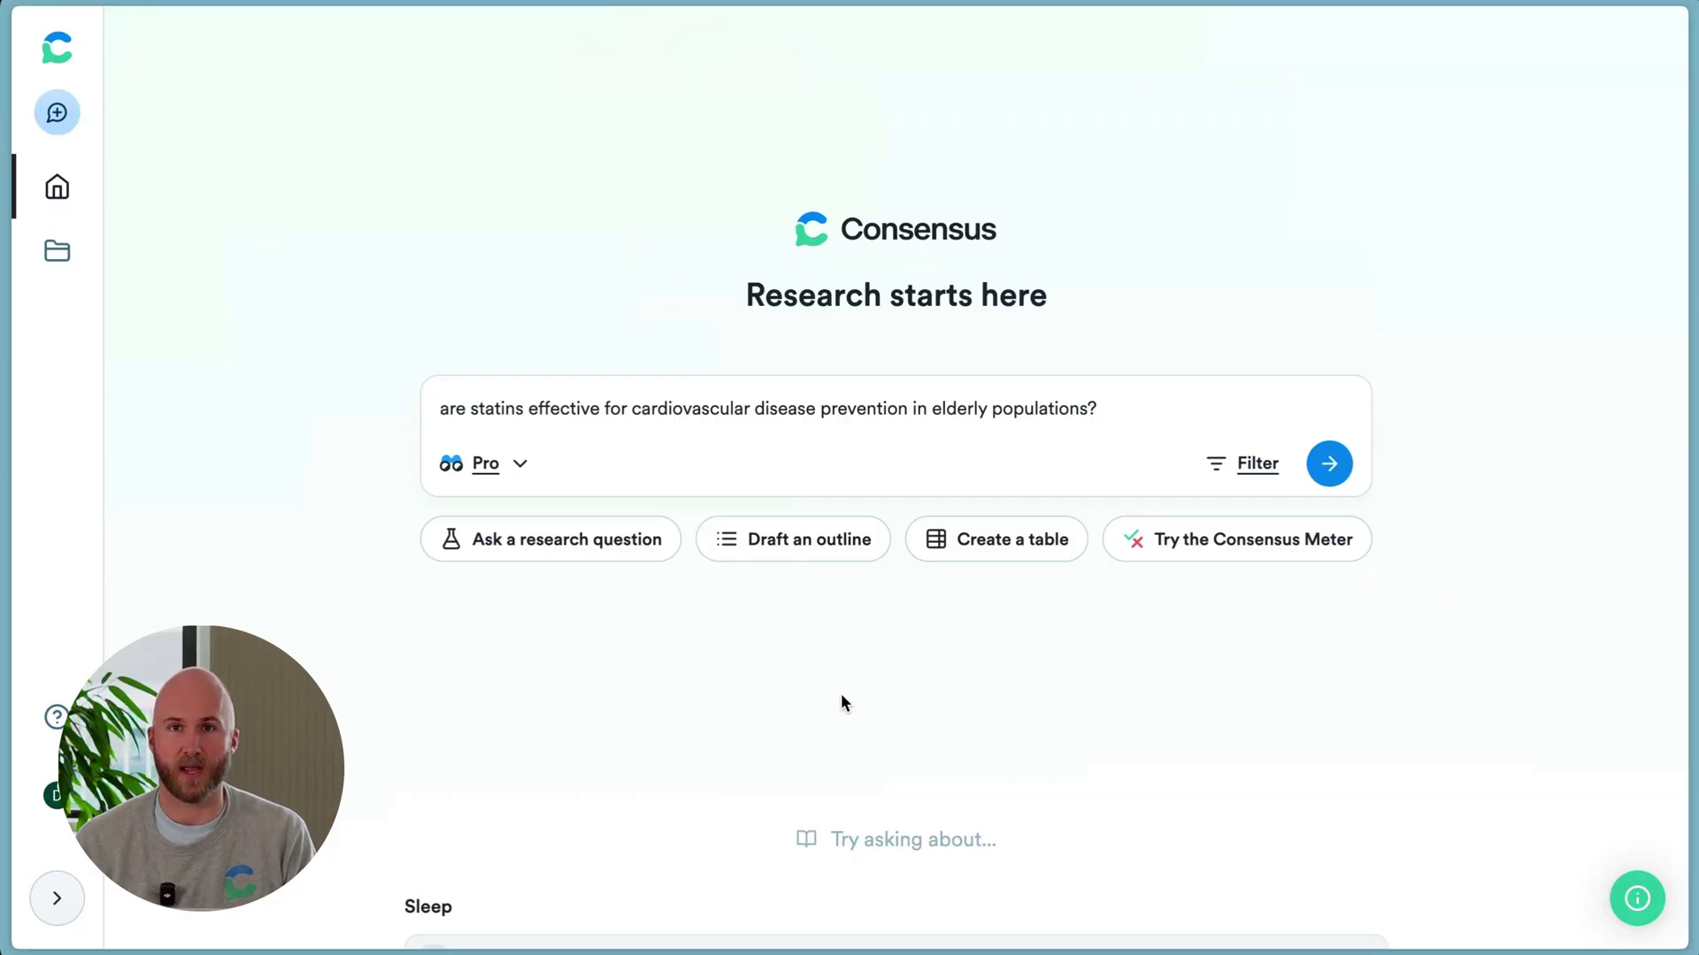
left_click(1324, 463)
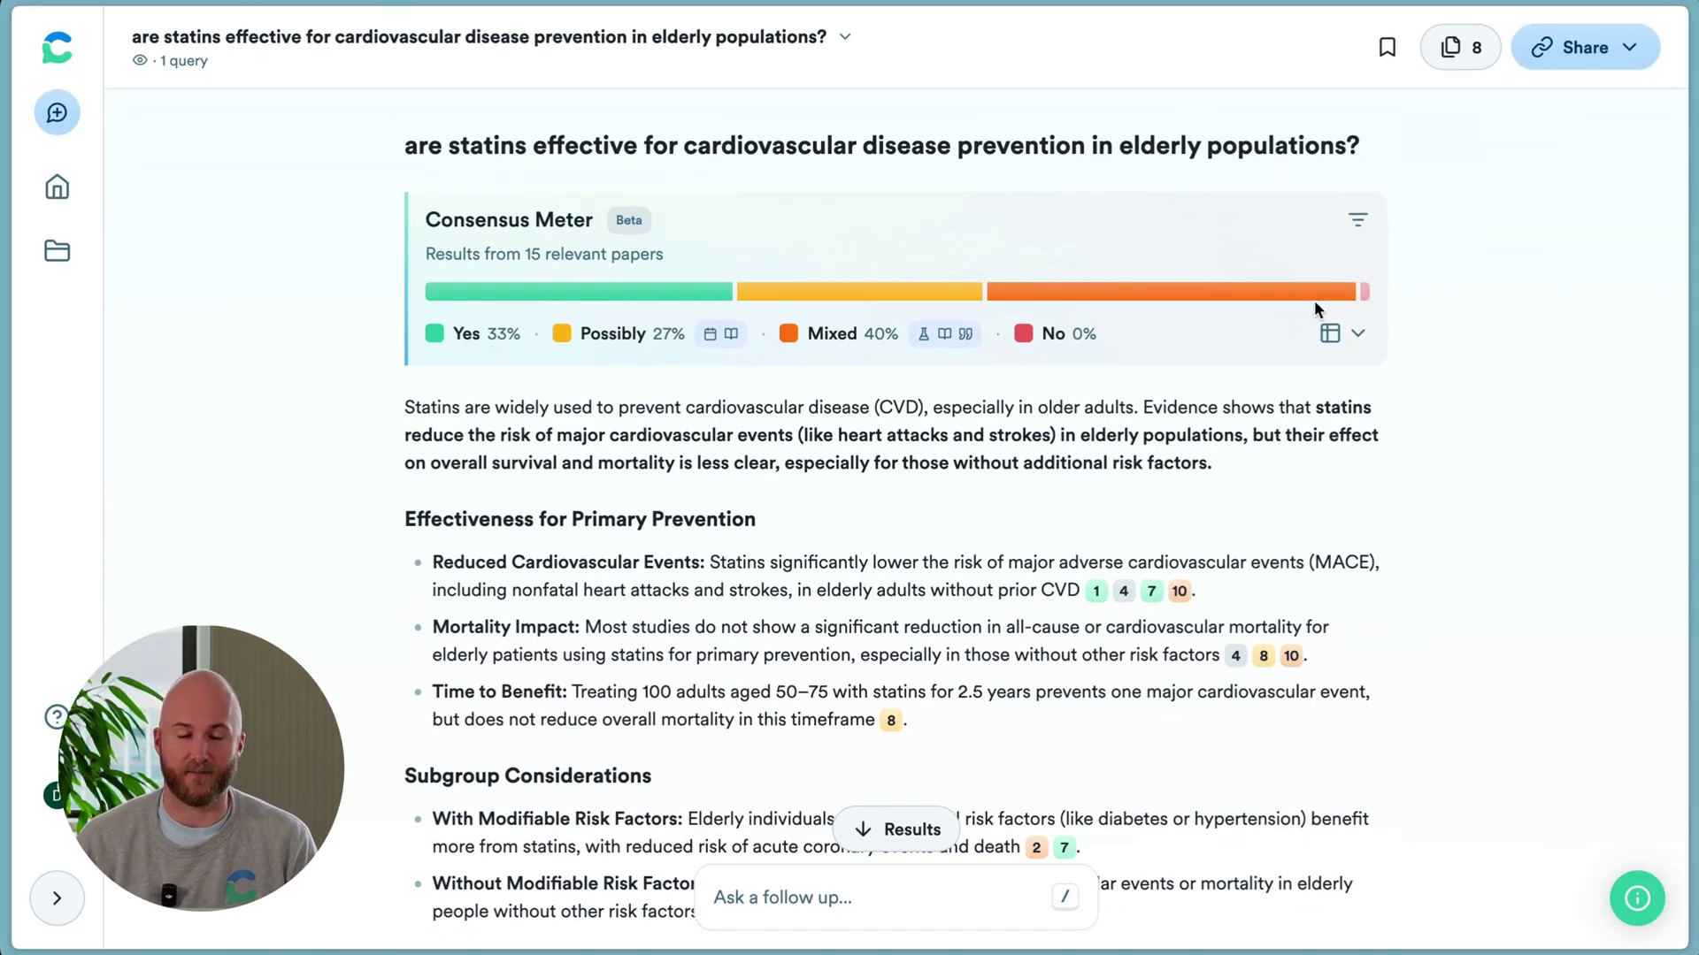
Step: Start a new thread with the statin question, filtered to papers from the past 10 years
left_click(53, 115)
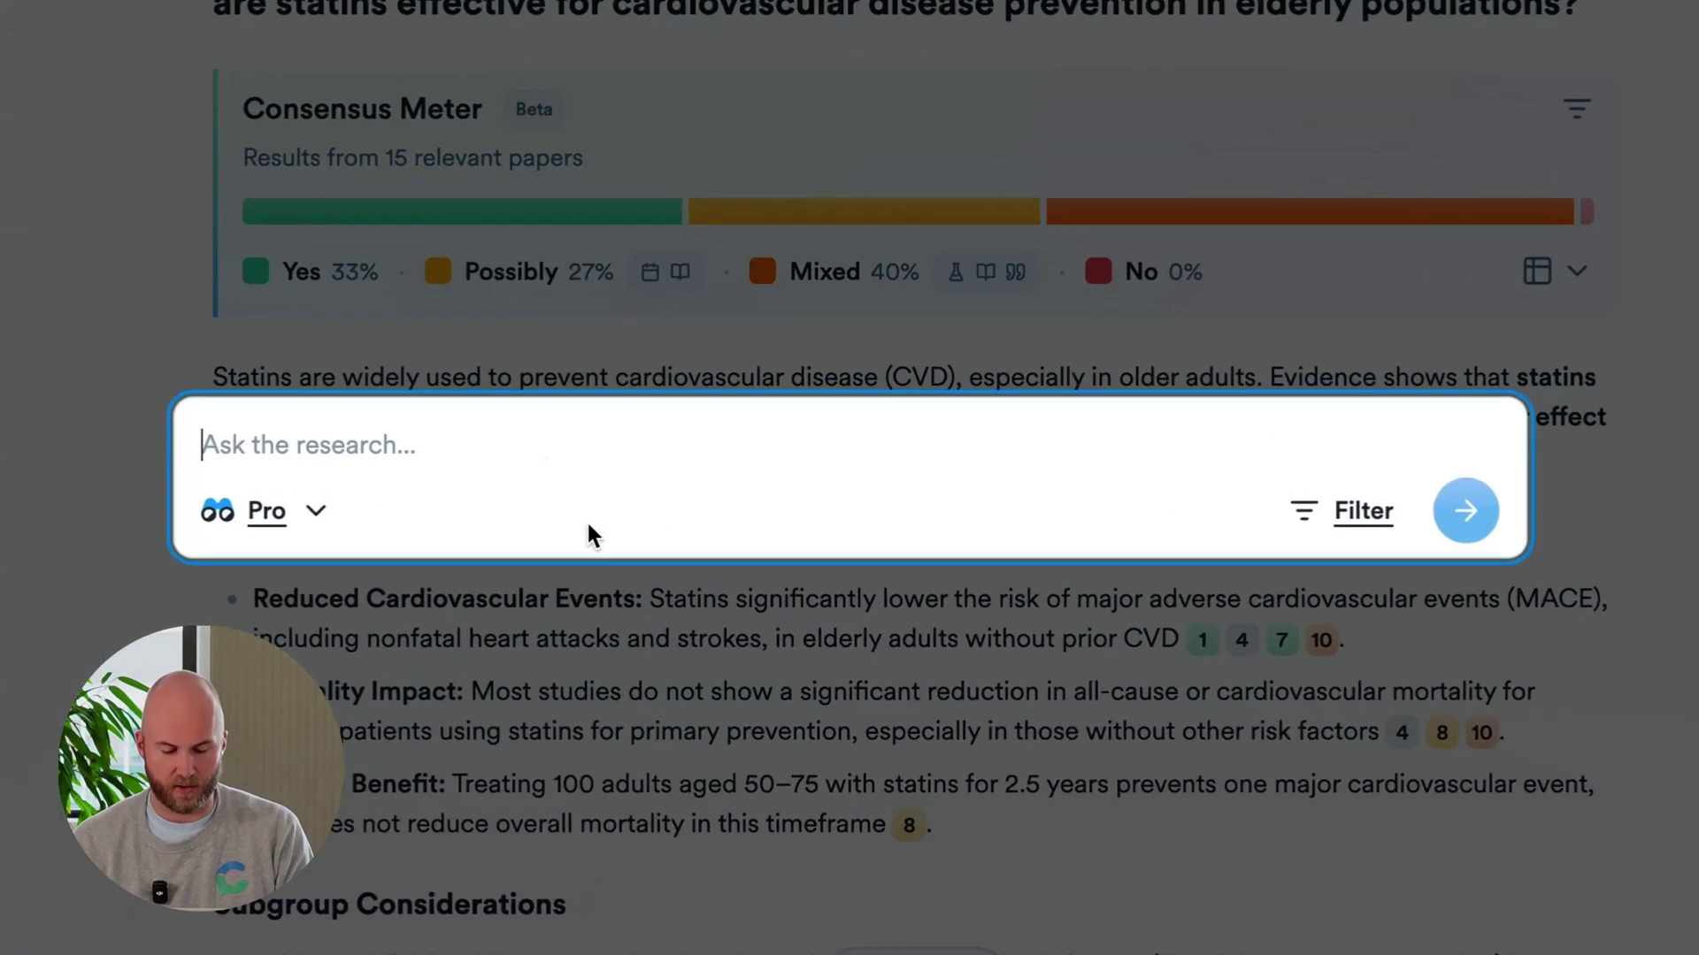
type("are statins effective for cardiovascular disease prevention in elderly populations?")
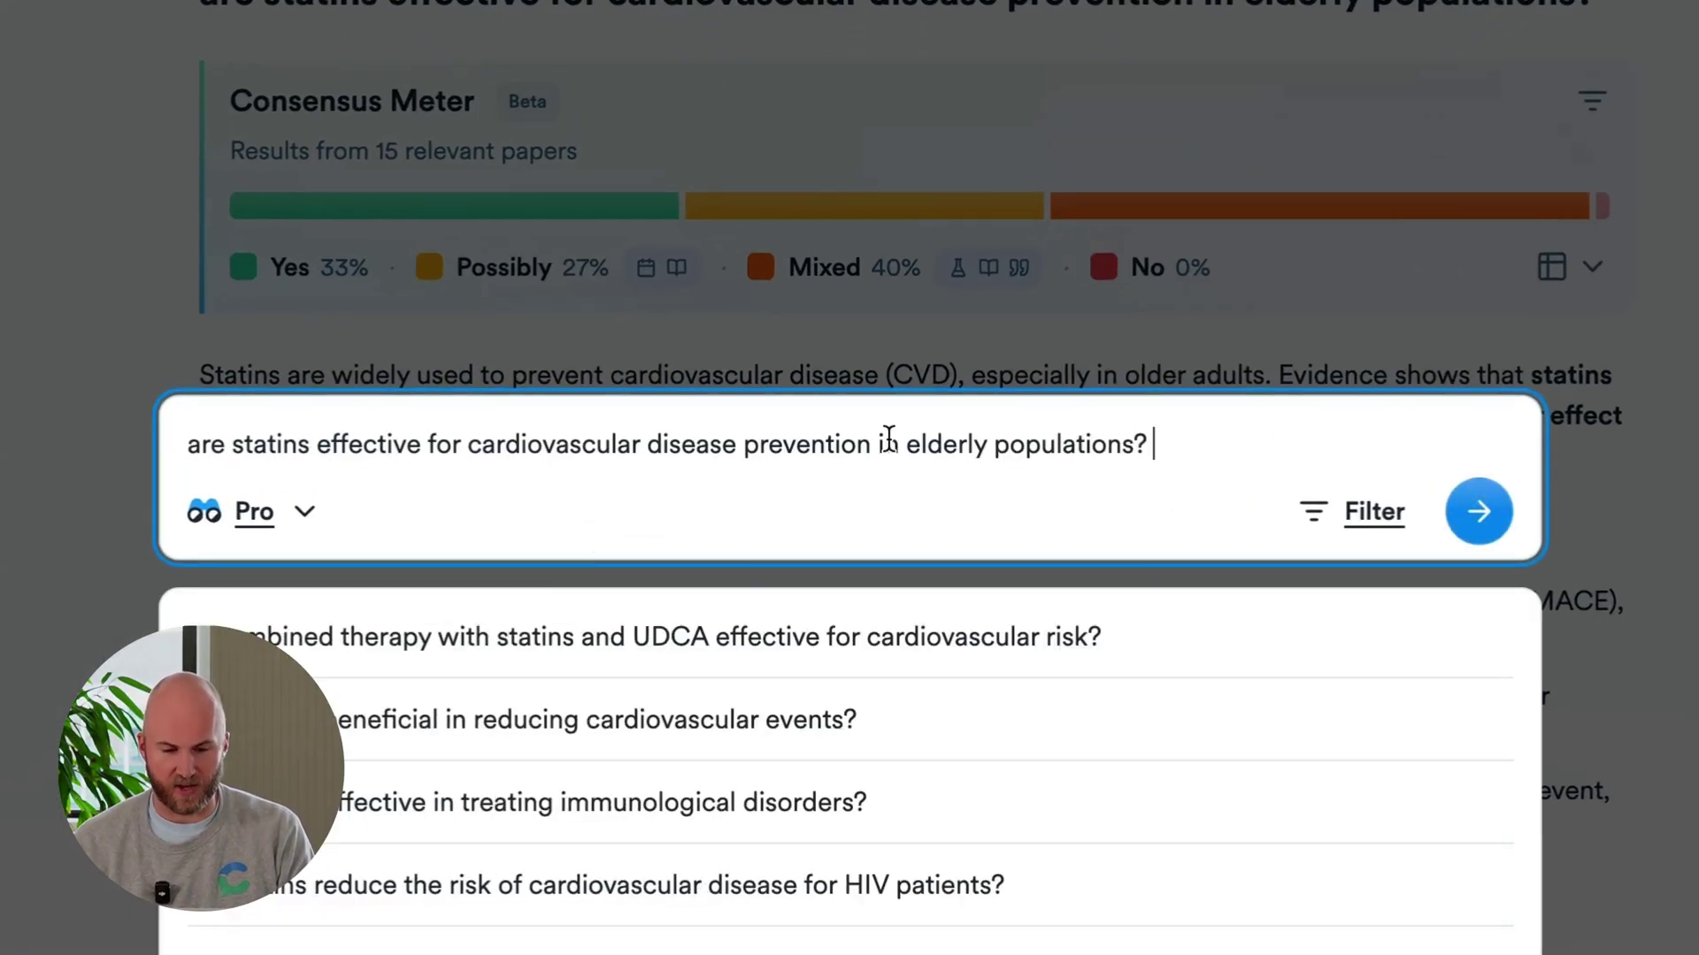
left_click(1344, 510)
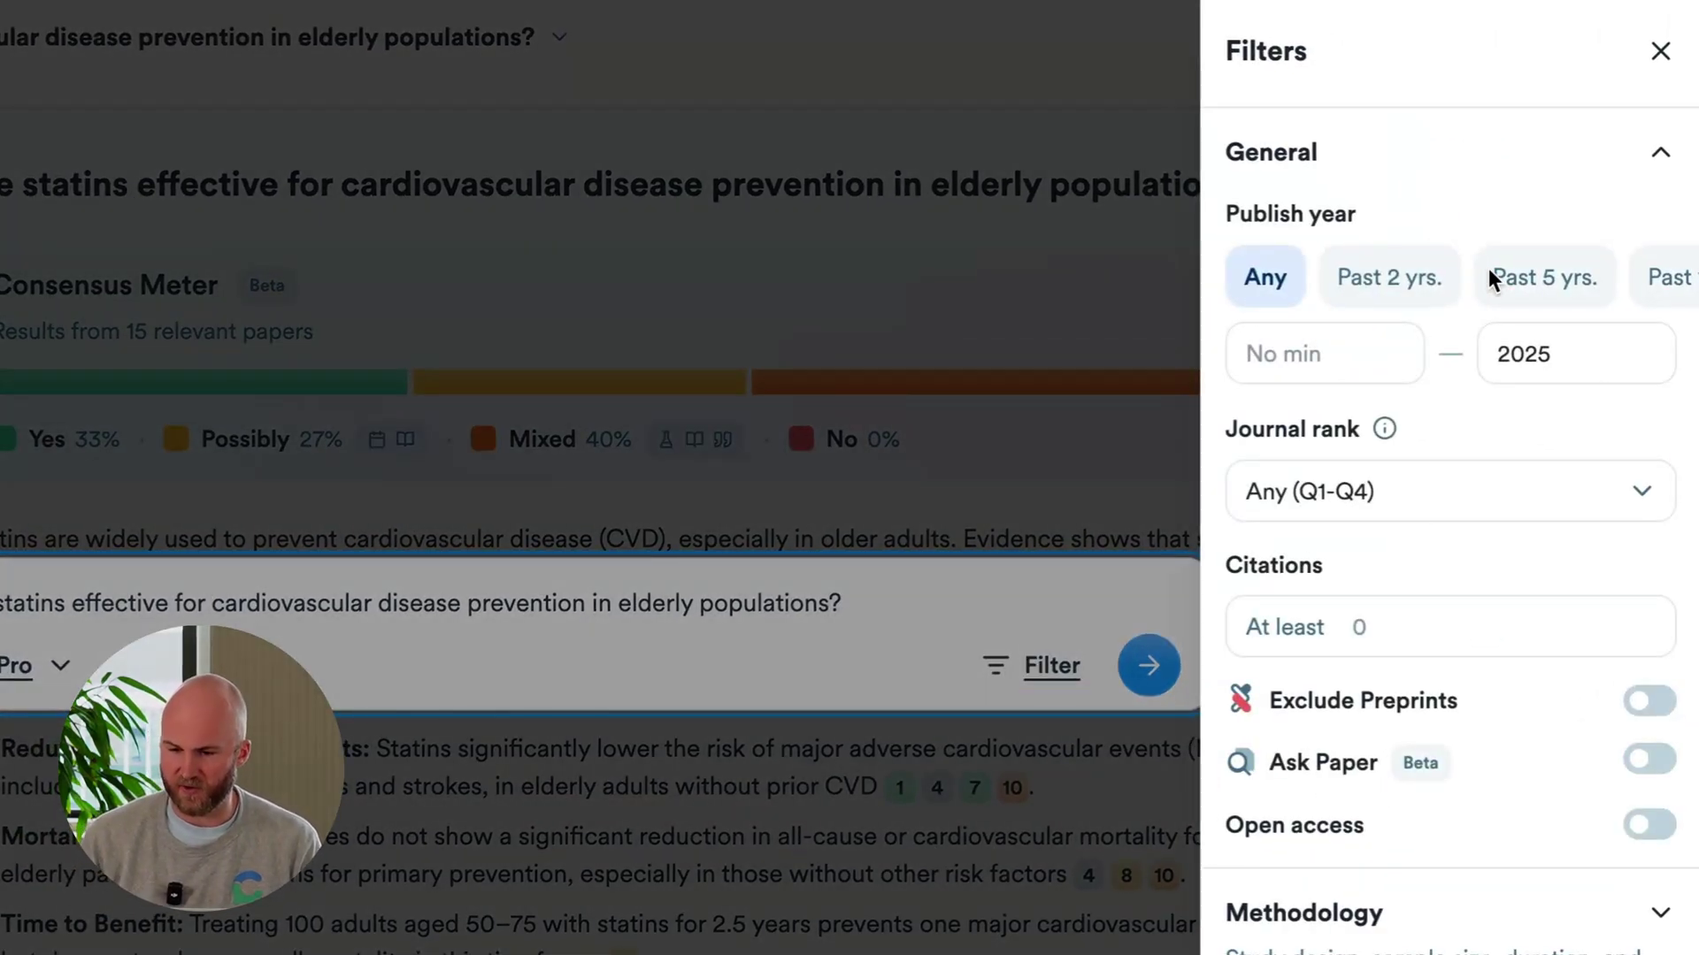
left_click(1659, 277)
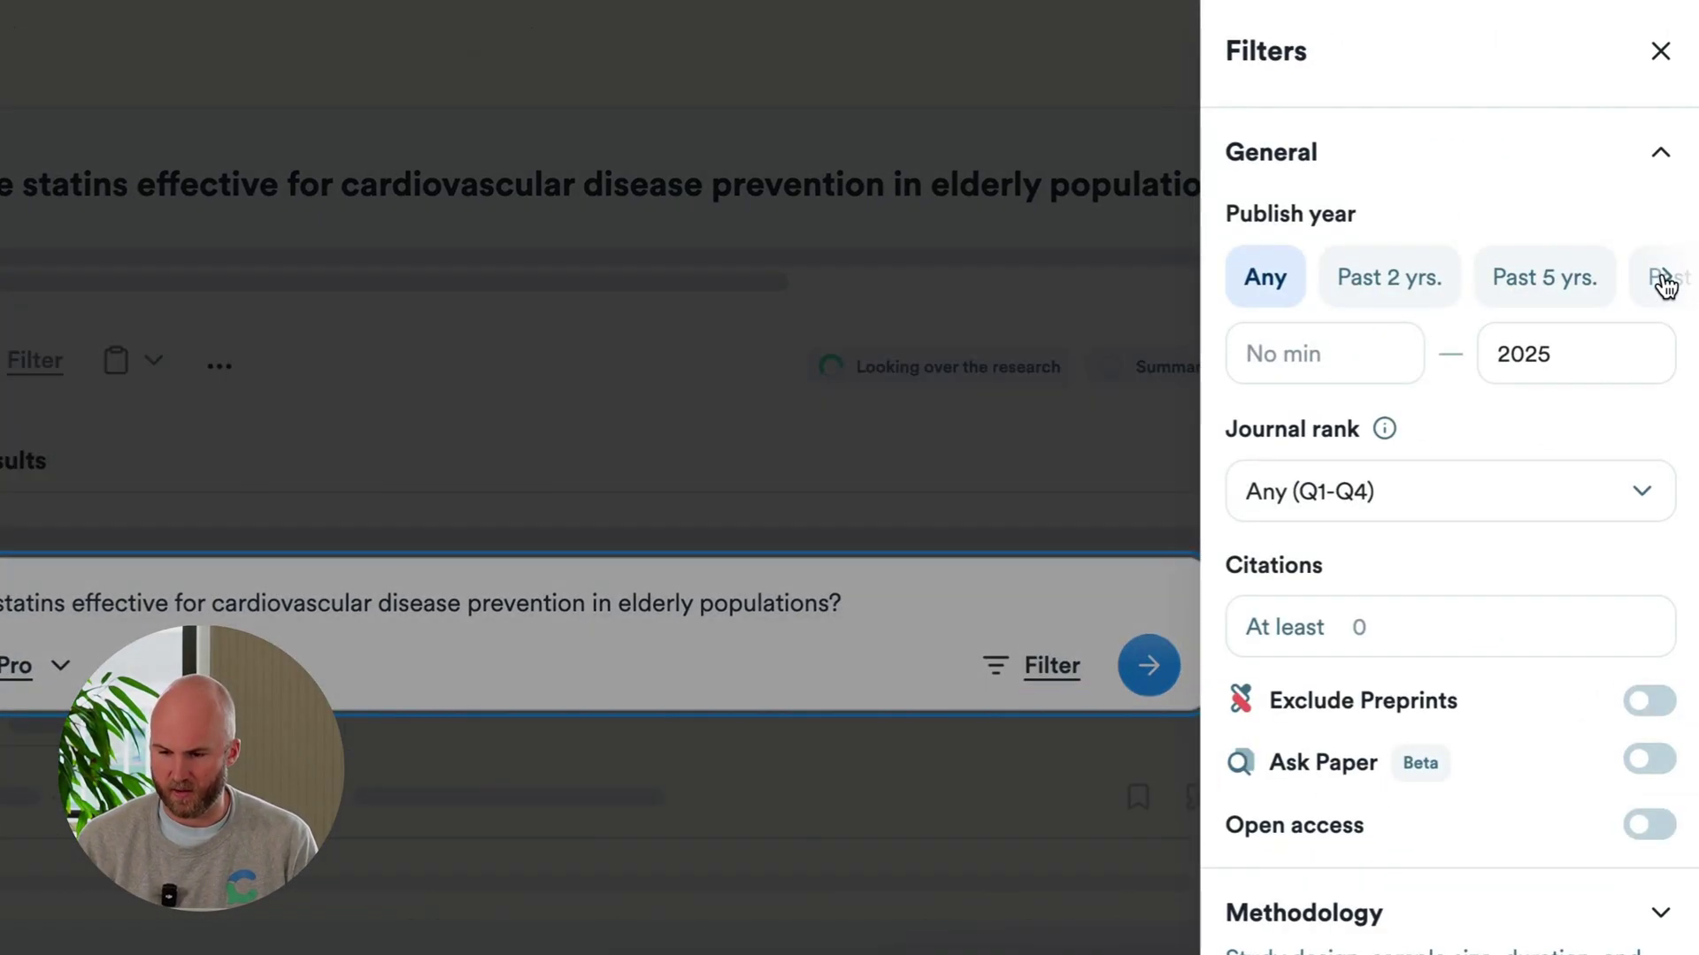
left_click(1598, 292)
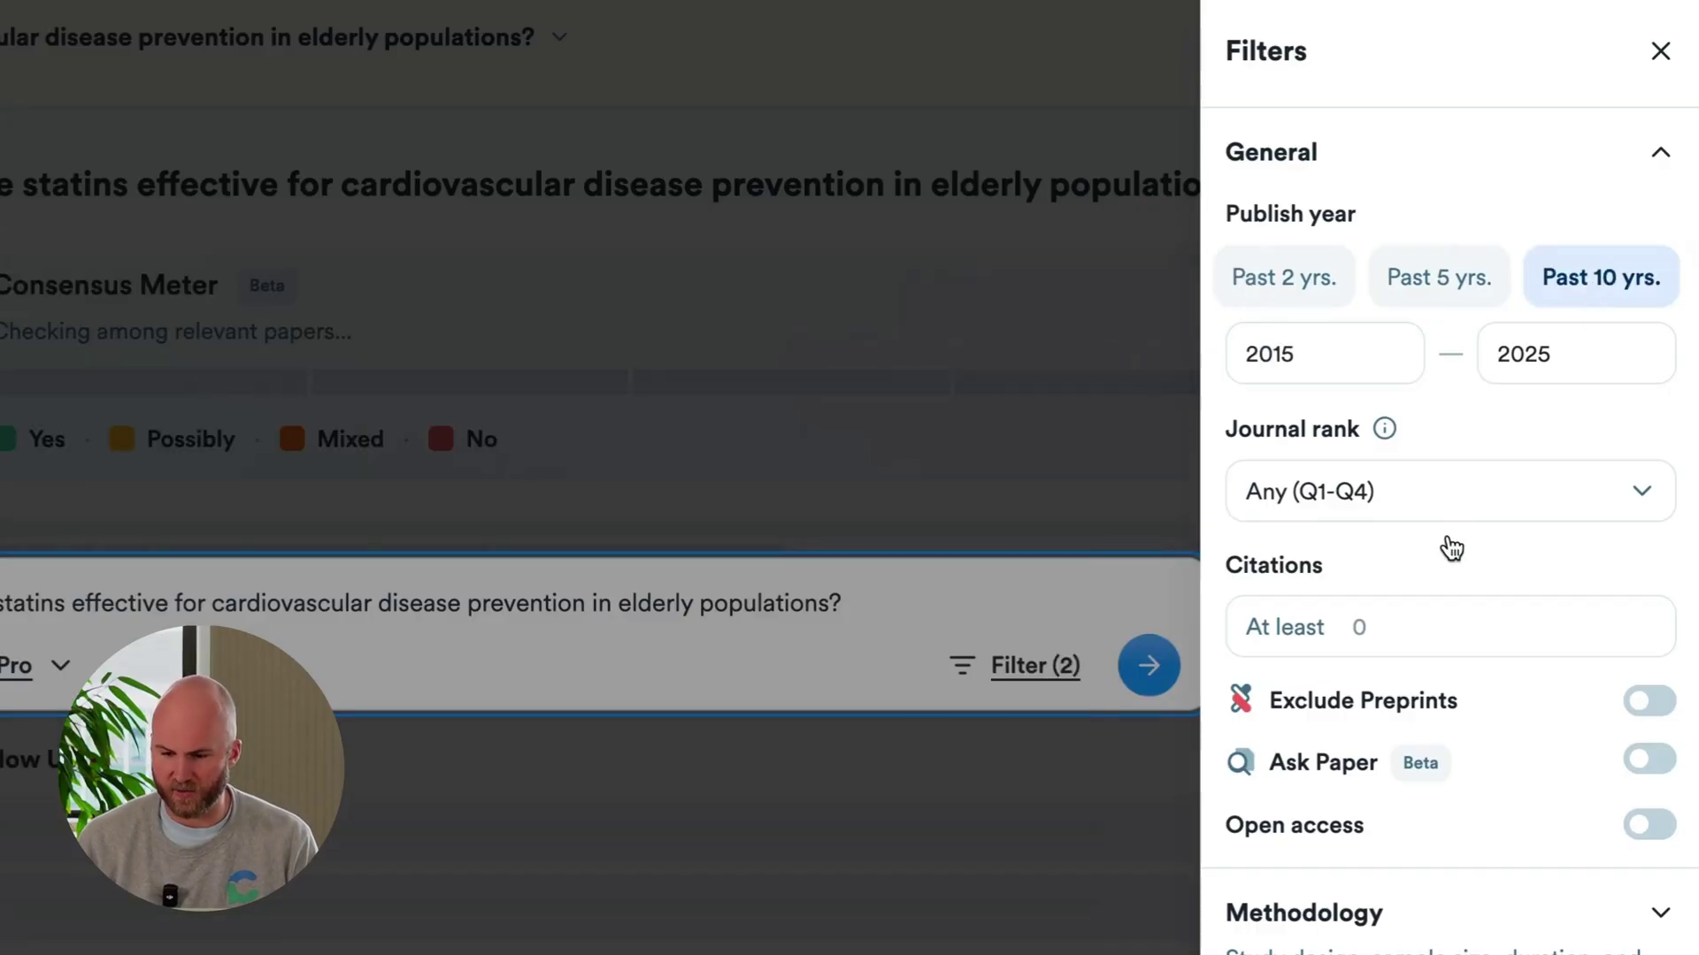
Step: Restrict the methodology to RCTs with human studies only, and apply all four filters
scroll(1445, 725, "down", 2)
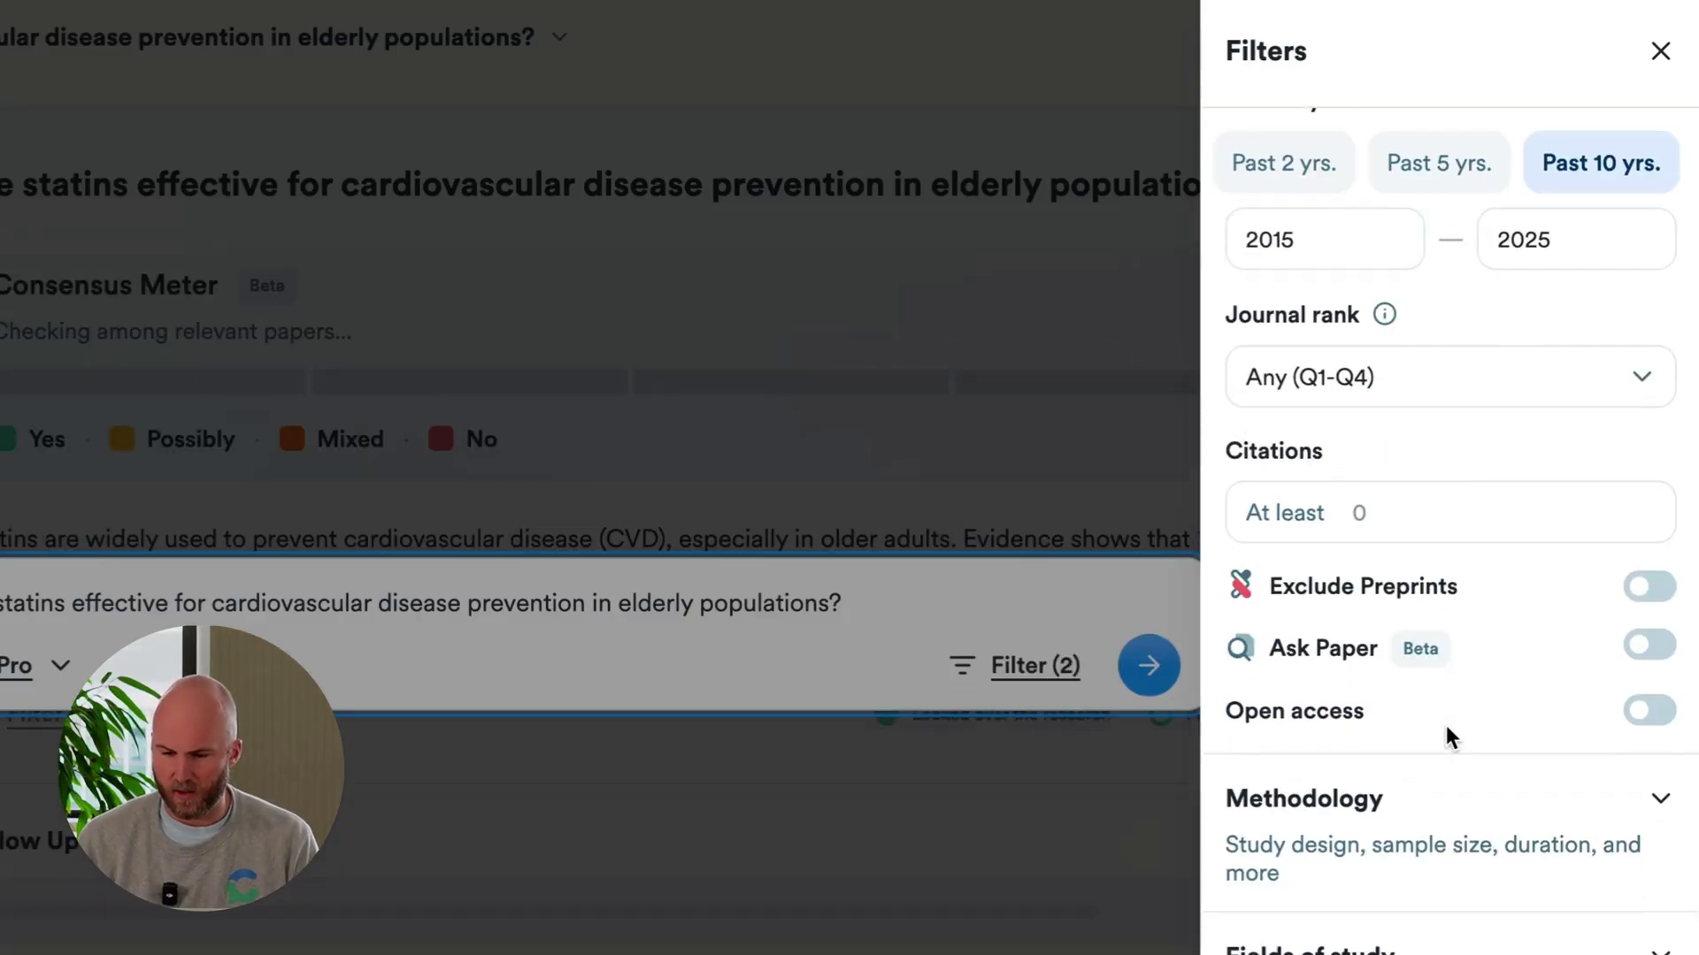
left_click(1440, 826)
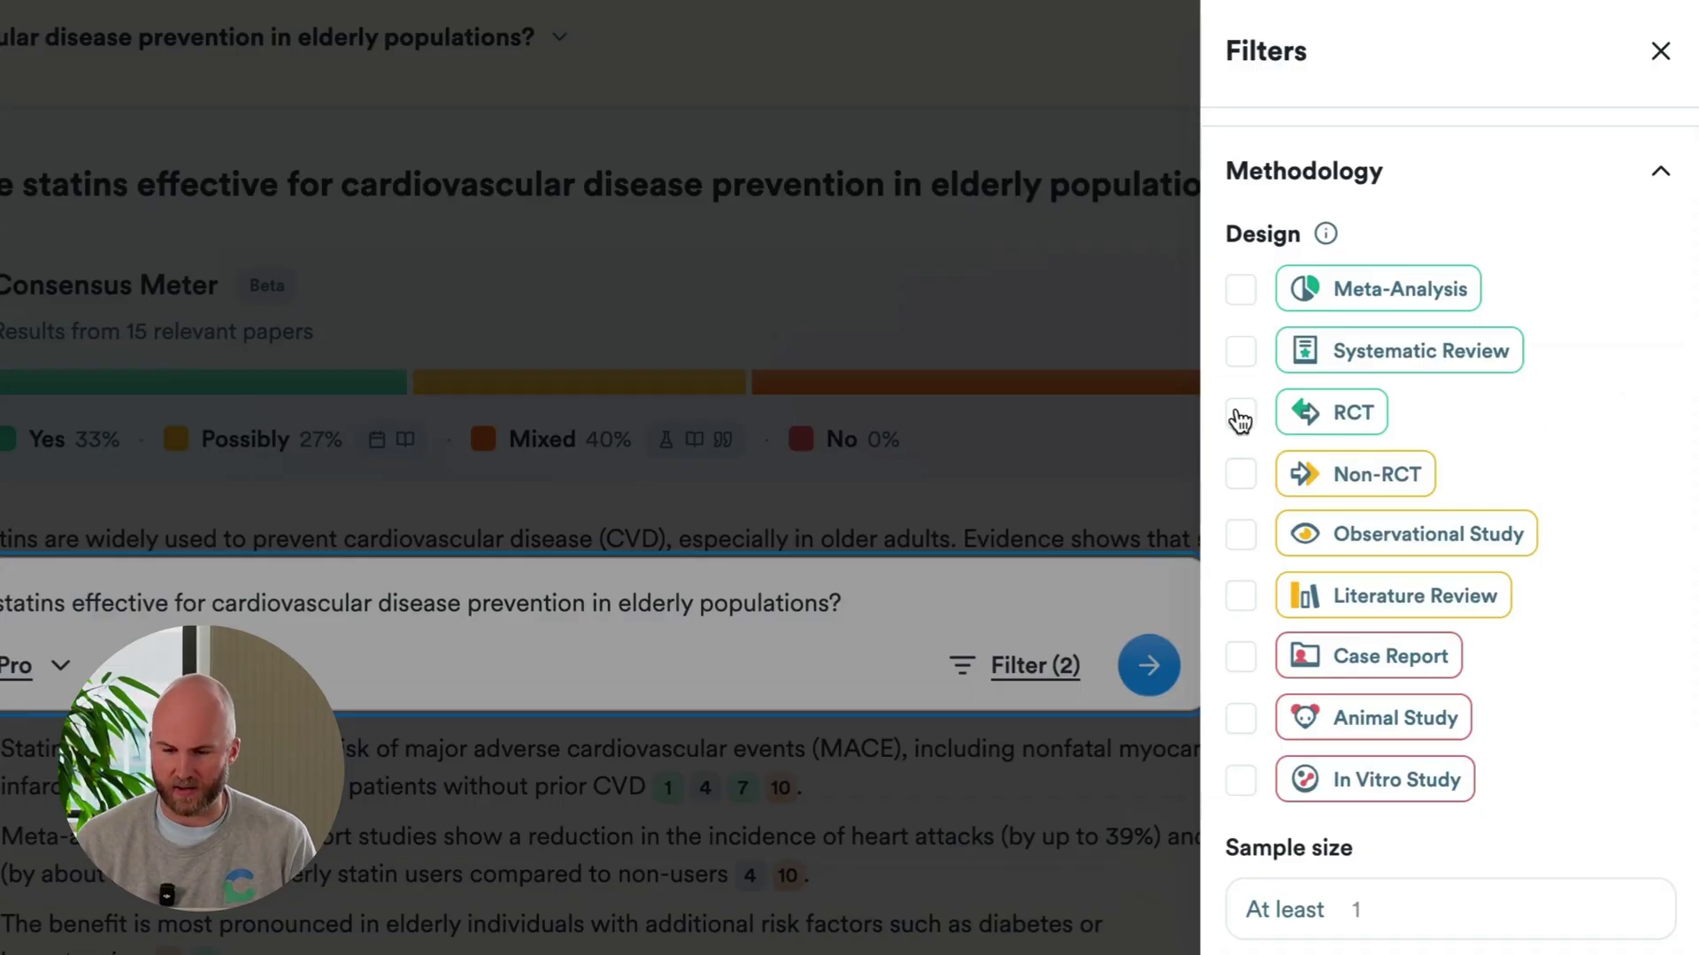
left_click(1240, 415)
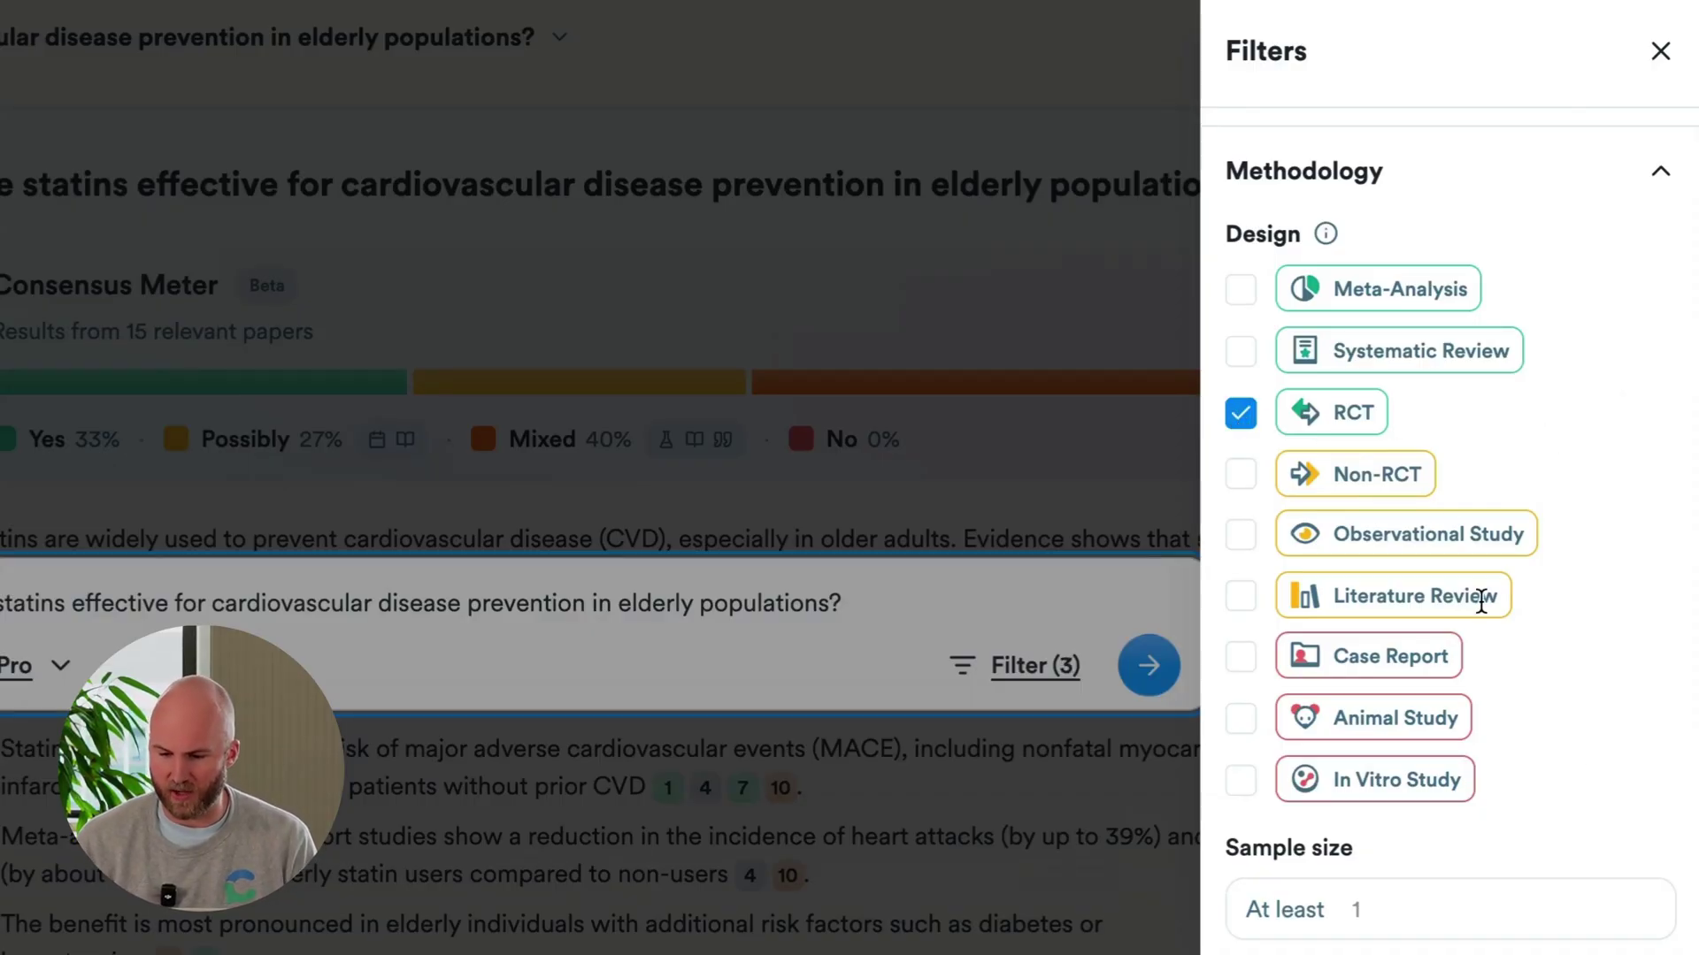
scroll(1568, 745, "down", 5)
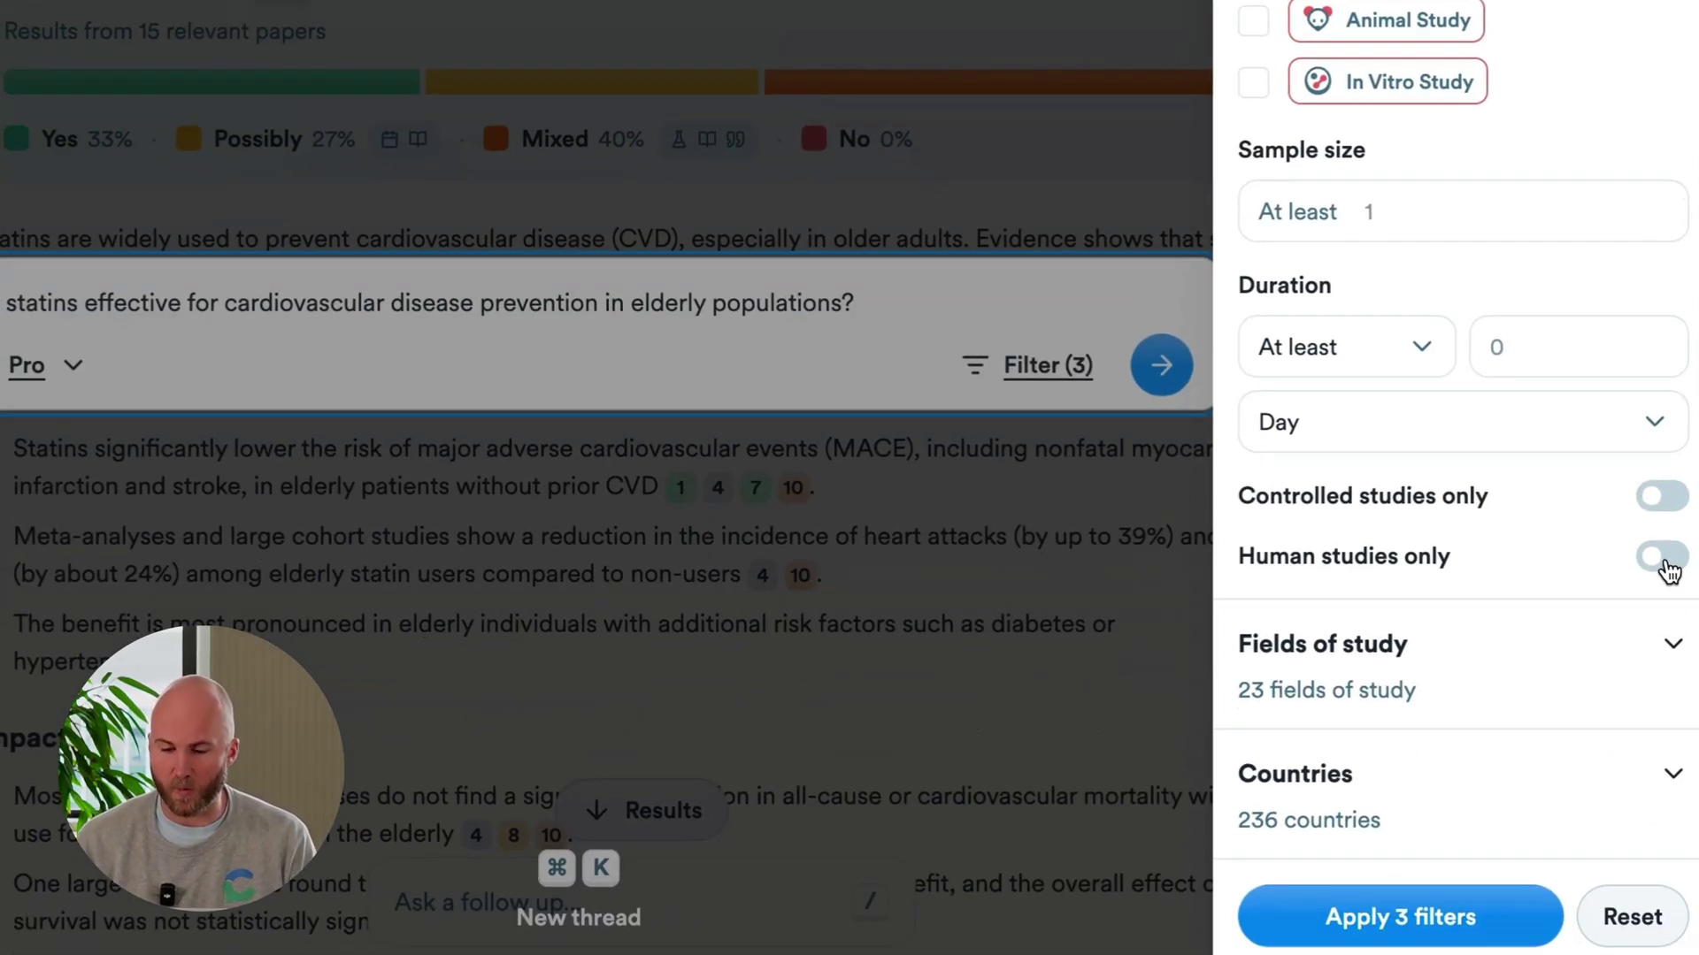
left_click(1663, 558)
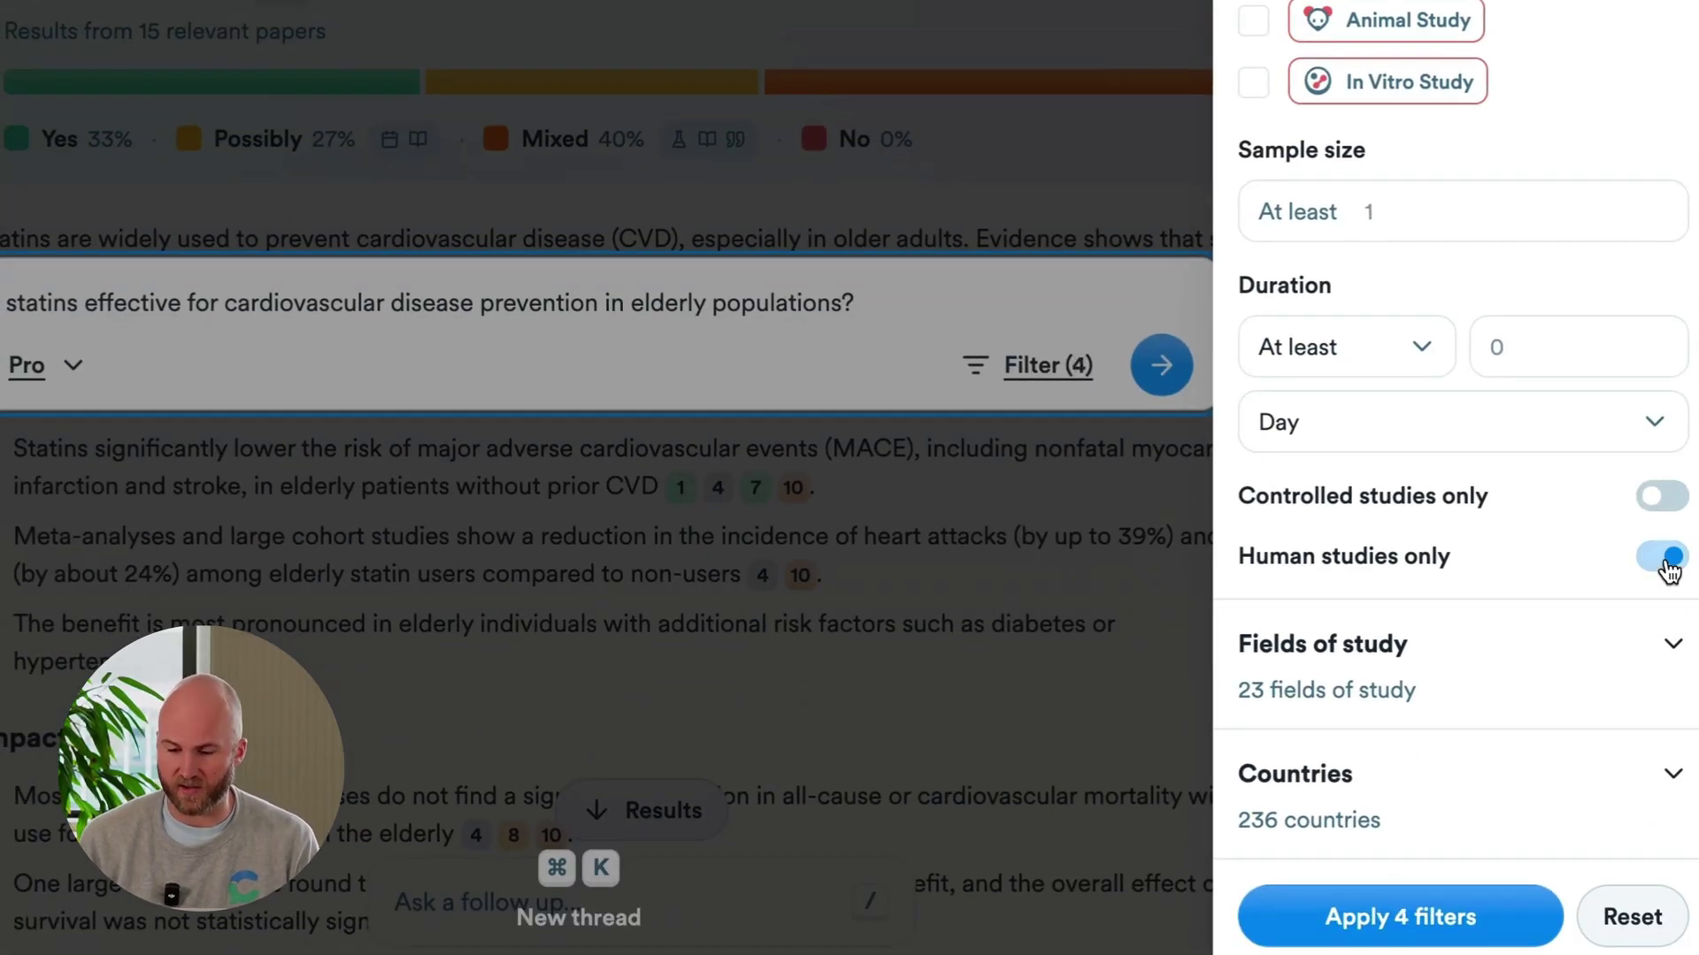
left_click(1358, 921)
Step: Run the four-filter statin query and read through the 7-paper, 71% Yes answer
left_click(1270, 501)
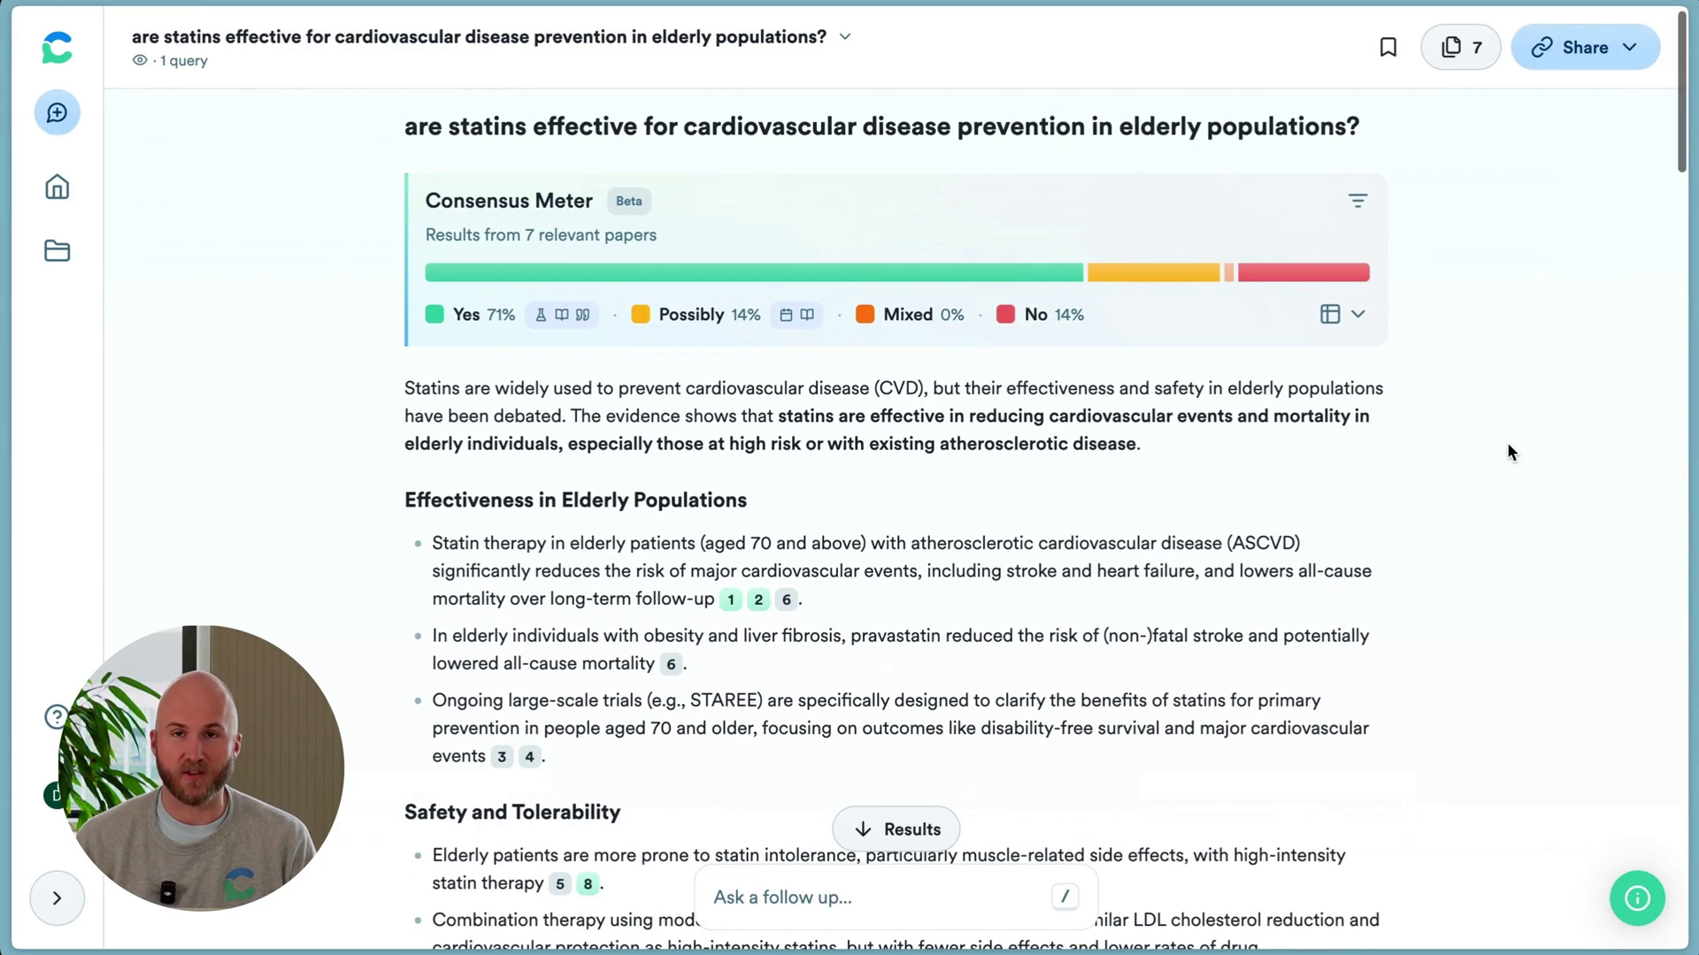
scroll(1505, 451, "down", 3)
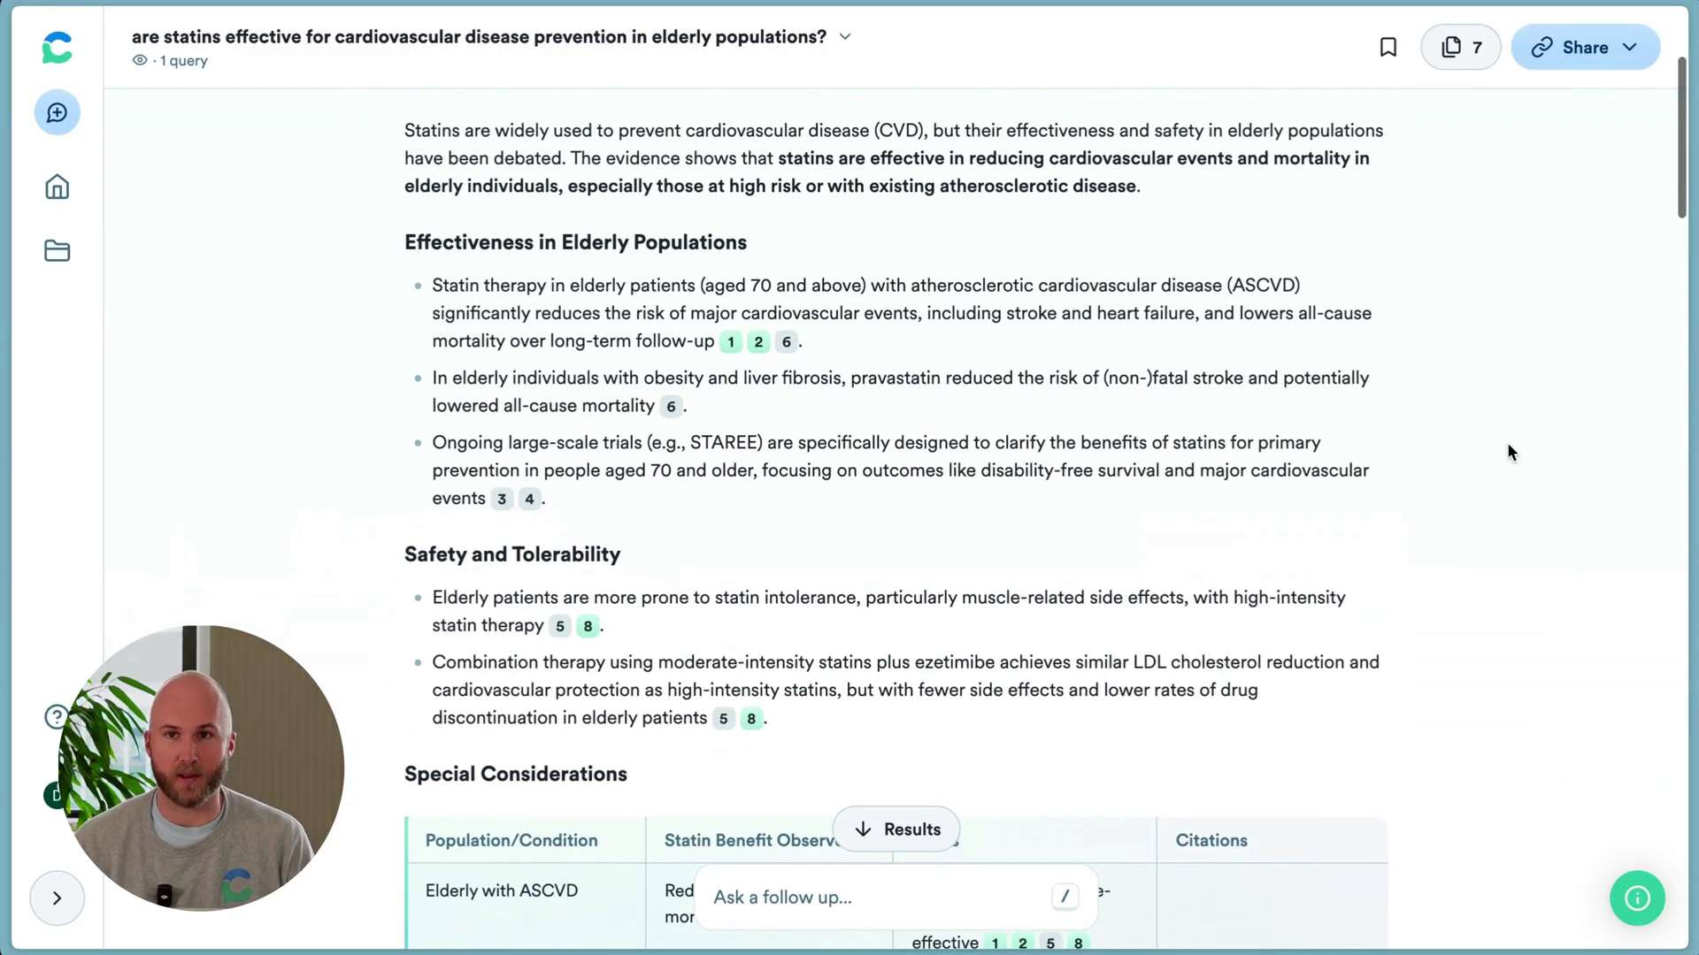
scroll(1507, 451, "down", 1)
scroll(1511, 453, "down", 4)
scroll(1511, 453, "up", 8)
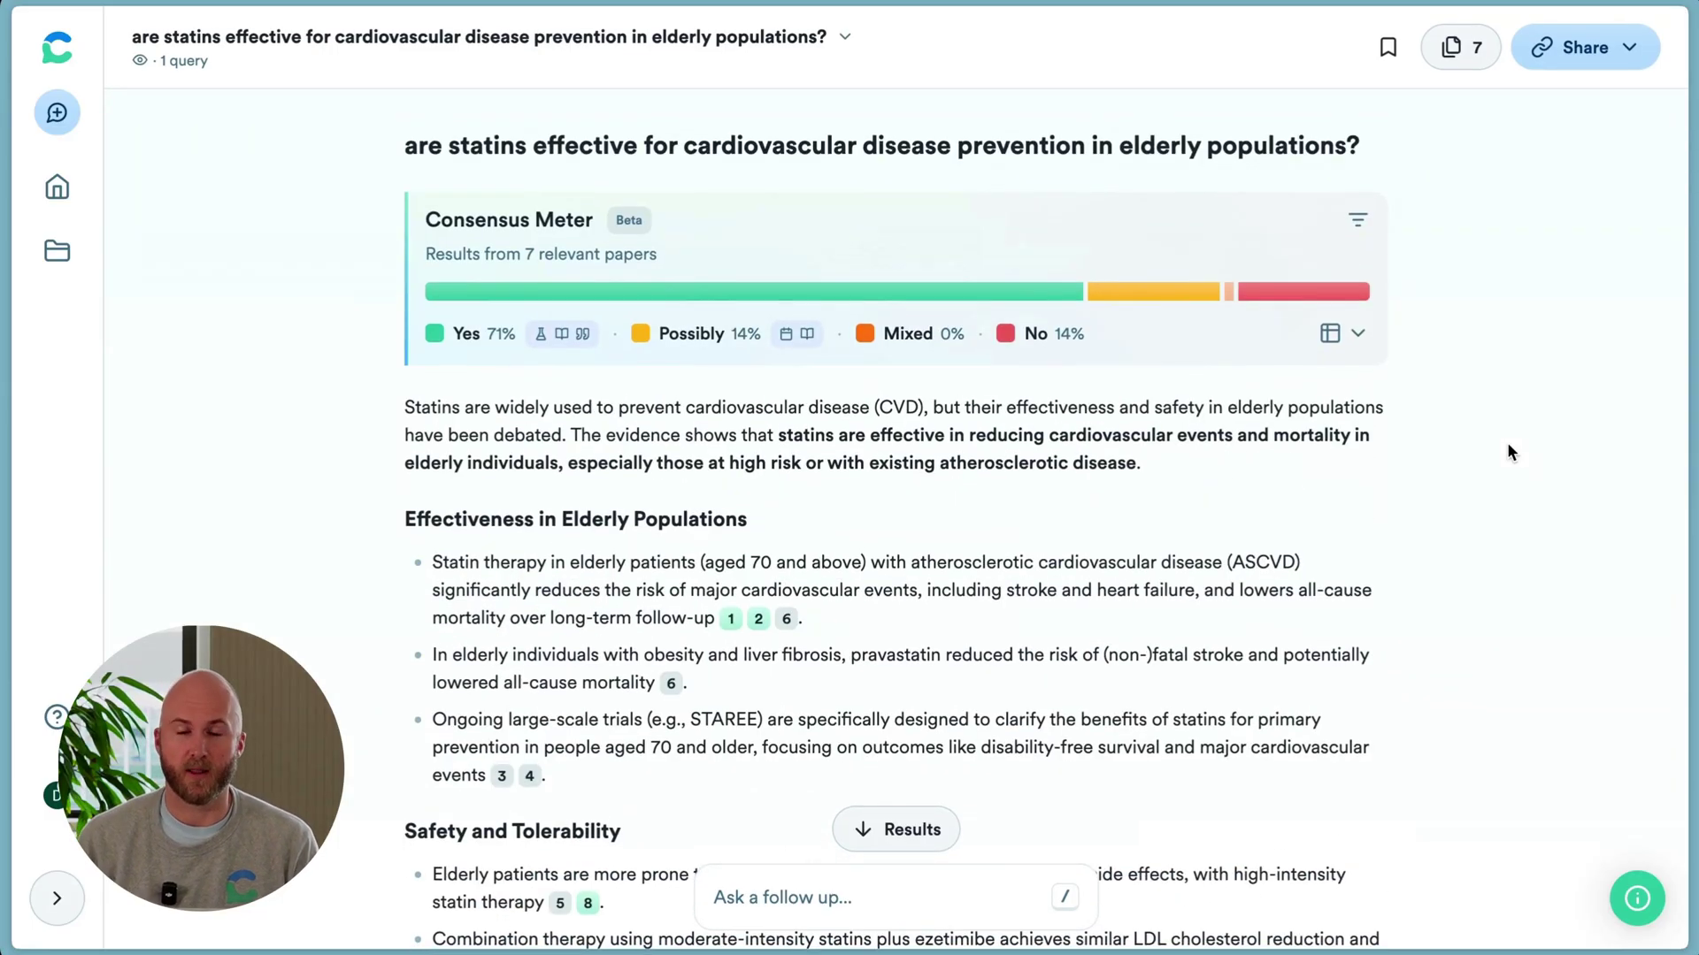
Step: In a new thread, ask the statin question plus 'make a list of all of the pros and cons'
left_click(56, 113)
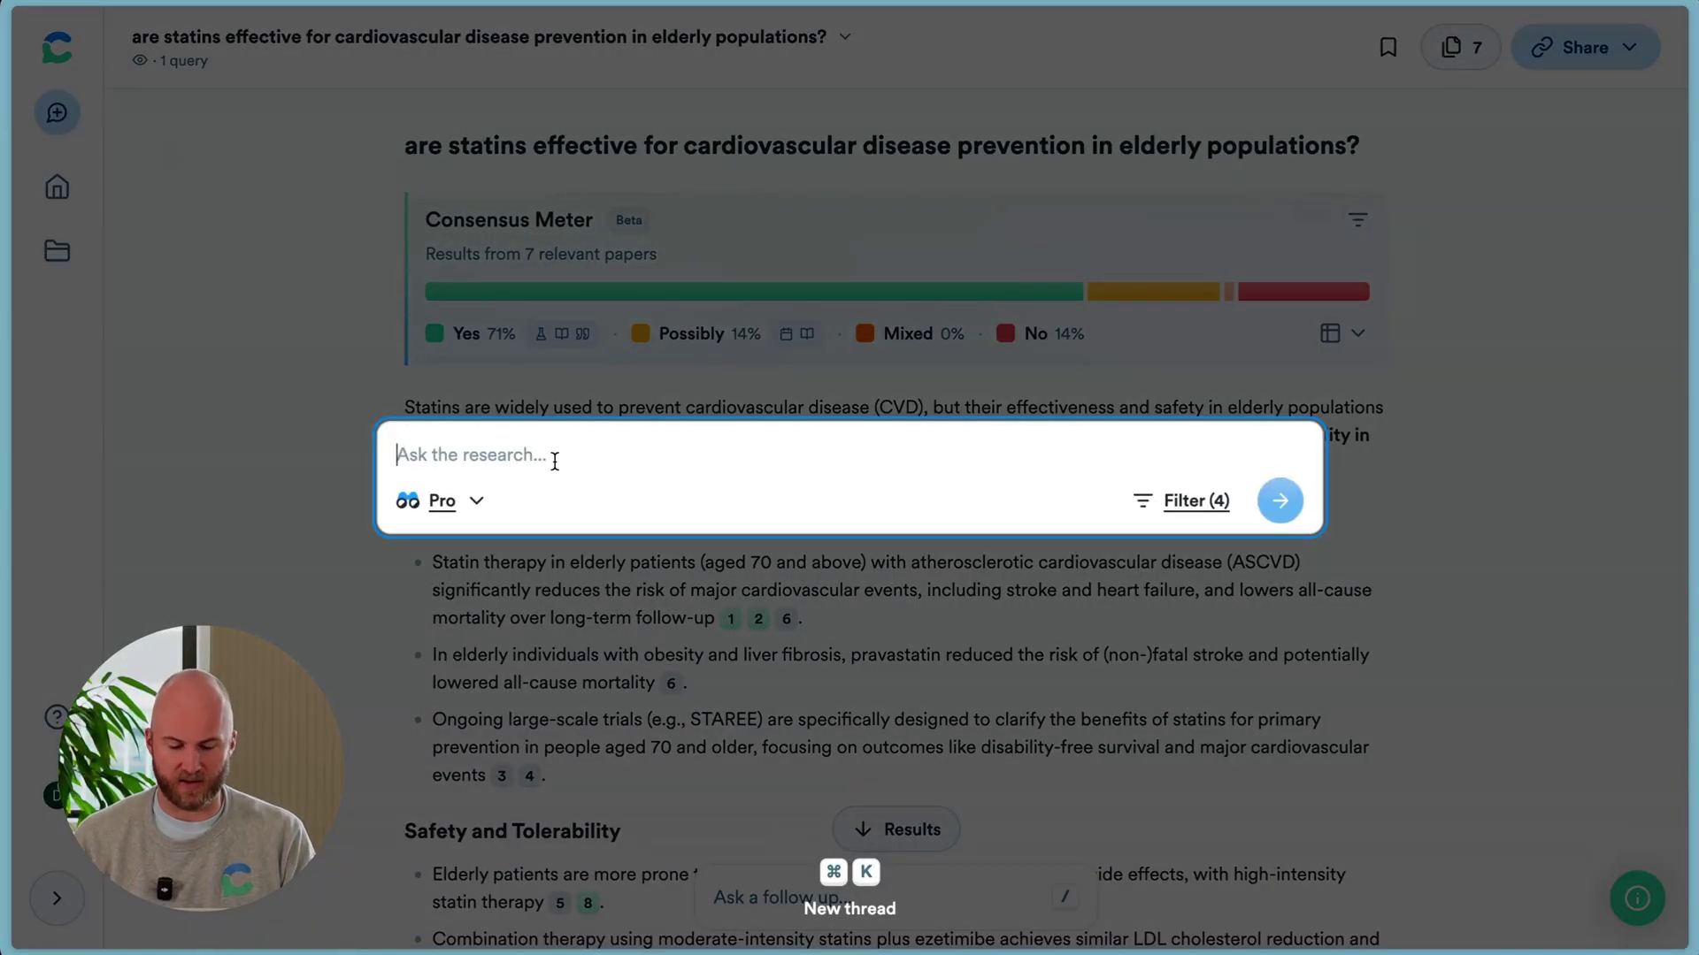
type("are statins effective for cardiovascular disease prevention in elderly populations?")
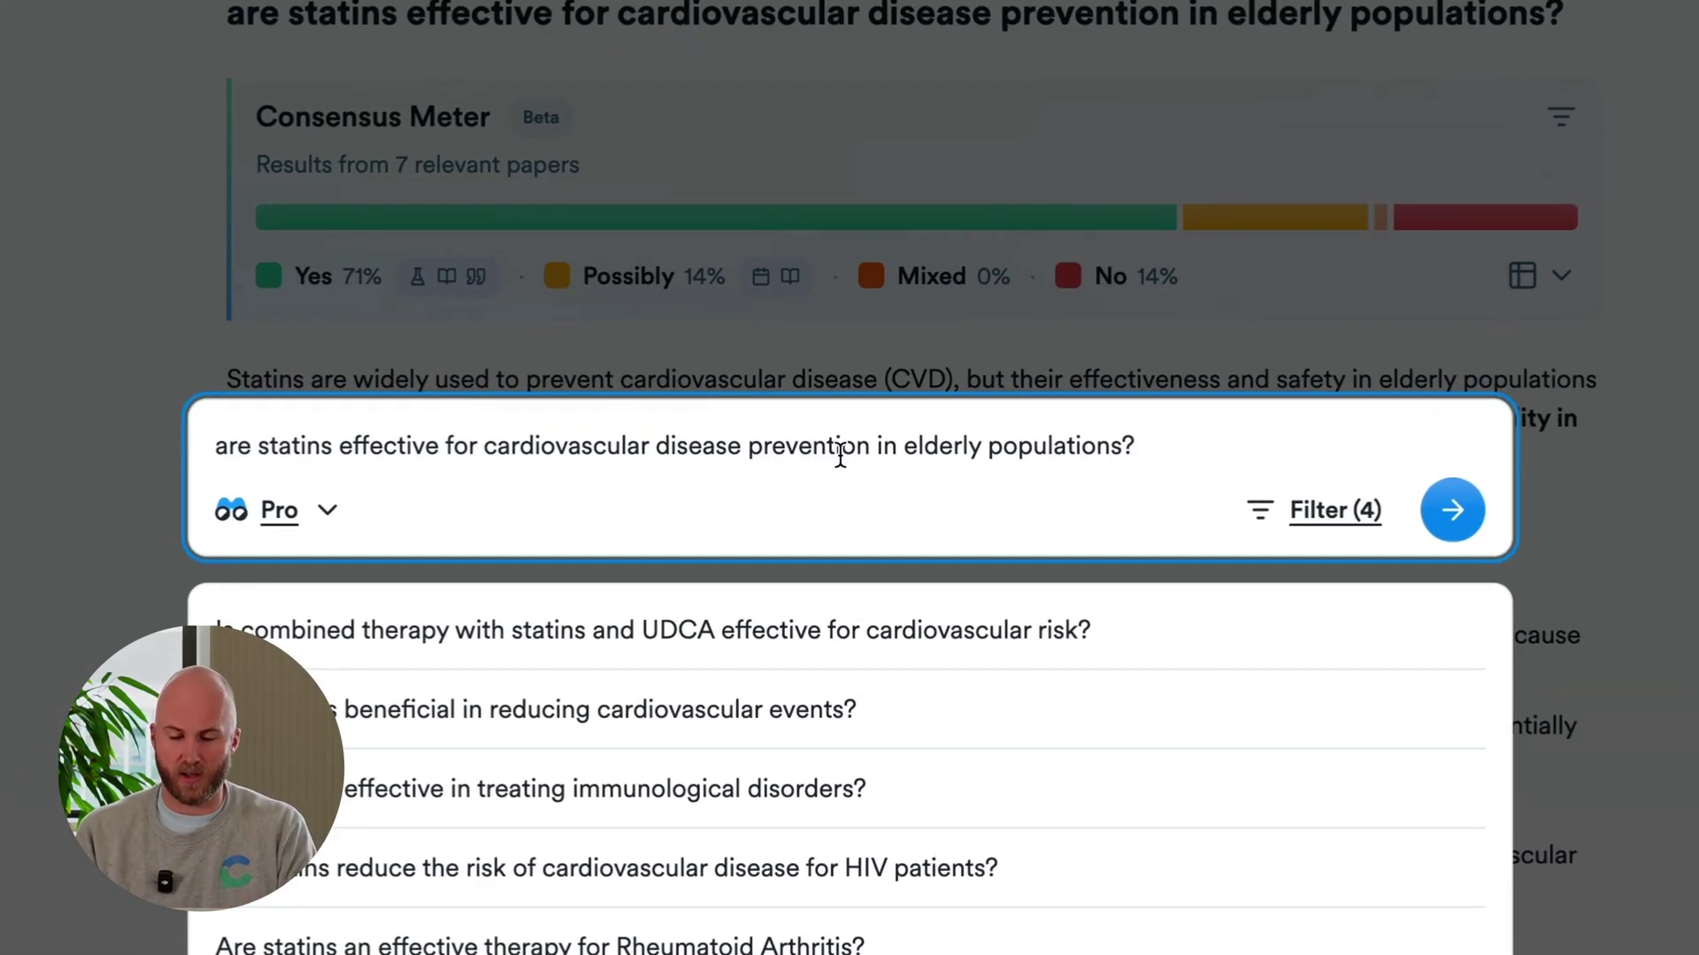
type("make a list of all o fthe pr")
key("BackSpace")
key("BackSpace")
key("BackSpace")
key("BackSpace")
key("BackSpace")
key("BackSpace")
key("BackSpace")
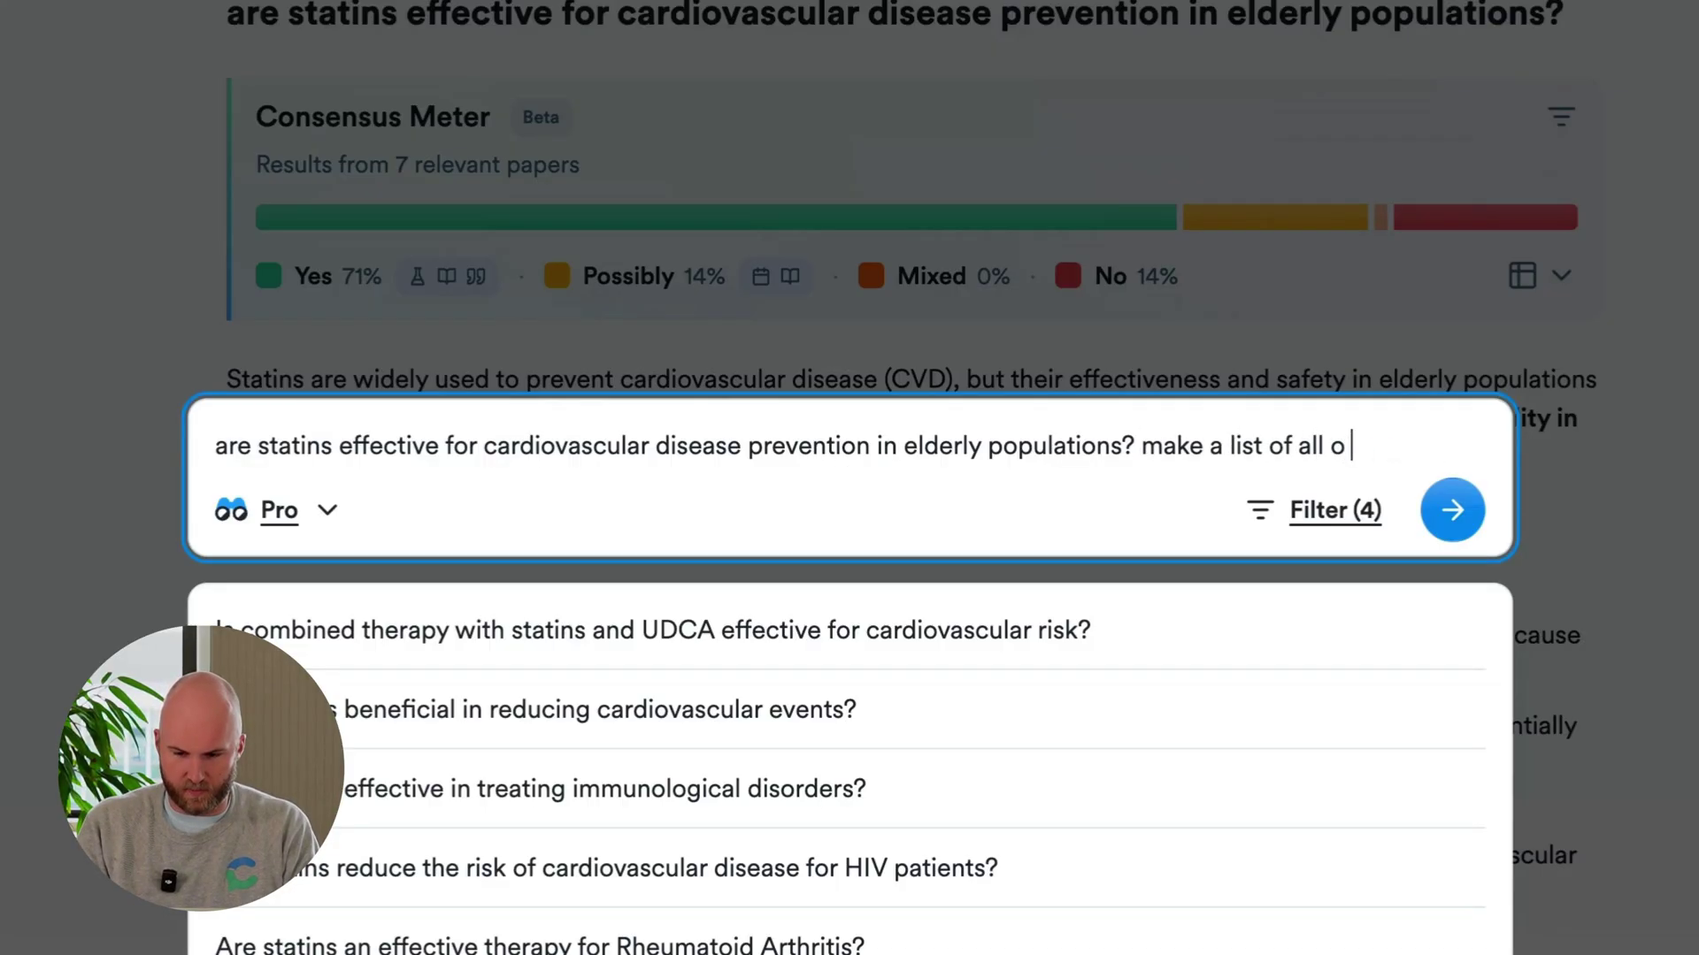
key("BackSpace")
type("f the pros and cons")
key("Return")
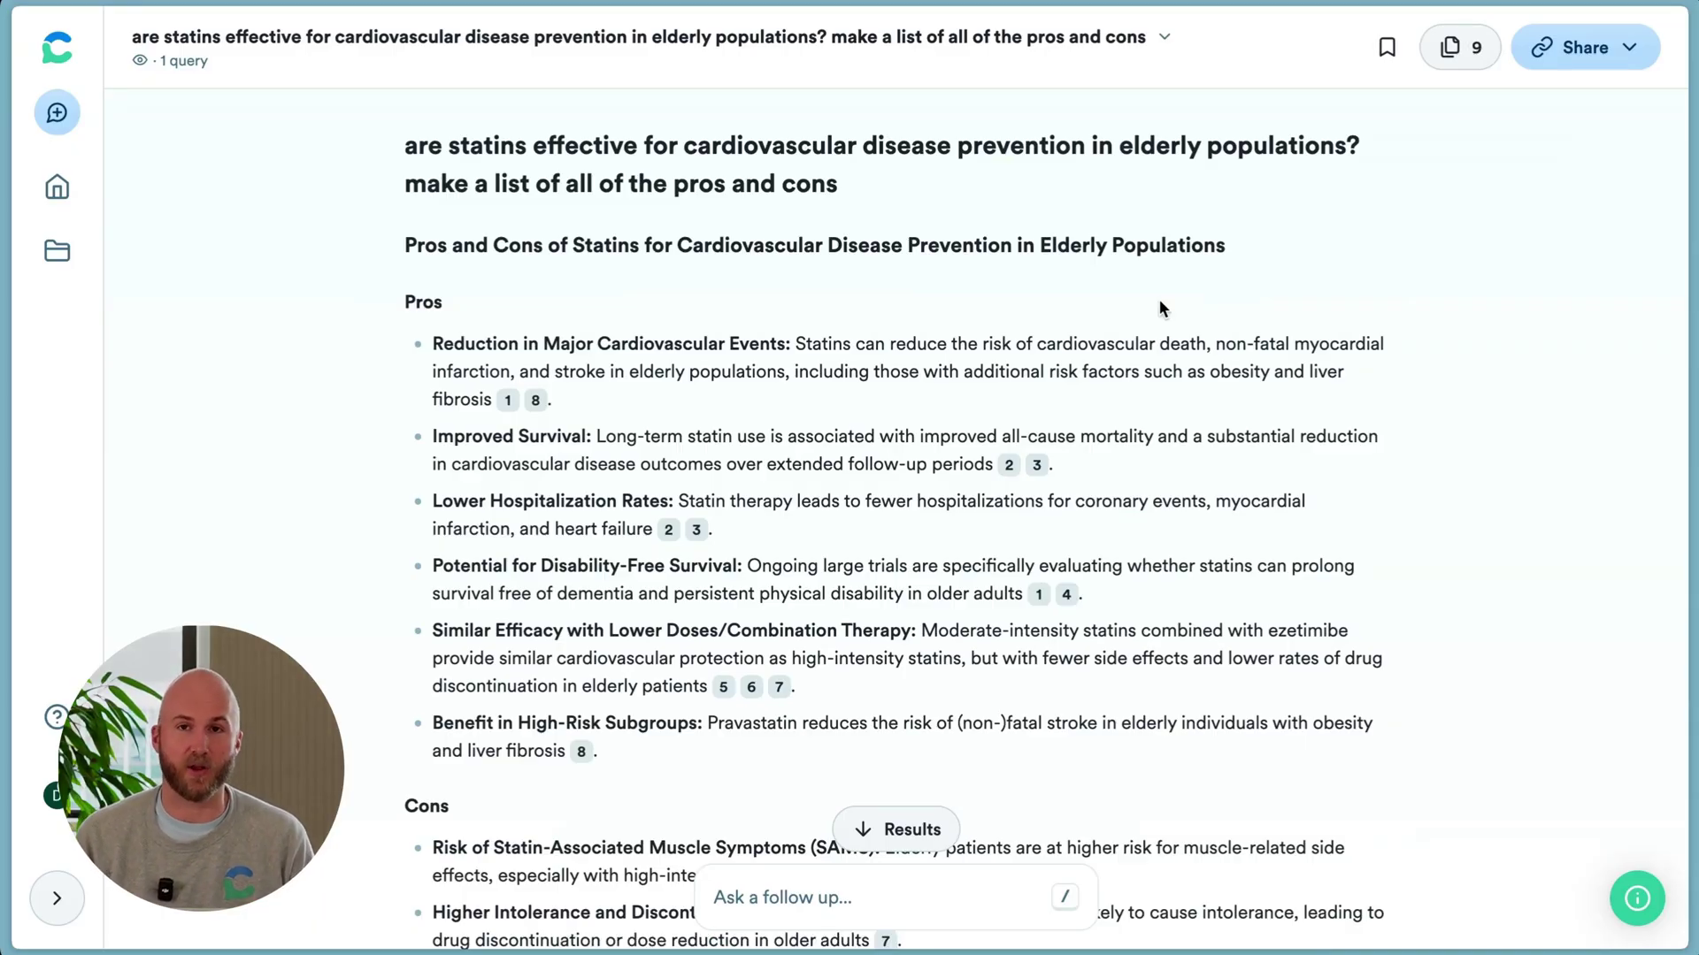
Step: Review the statin pros, cons and summary table, then go back to the home page
scroll(1159, 308, "down", 5)
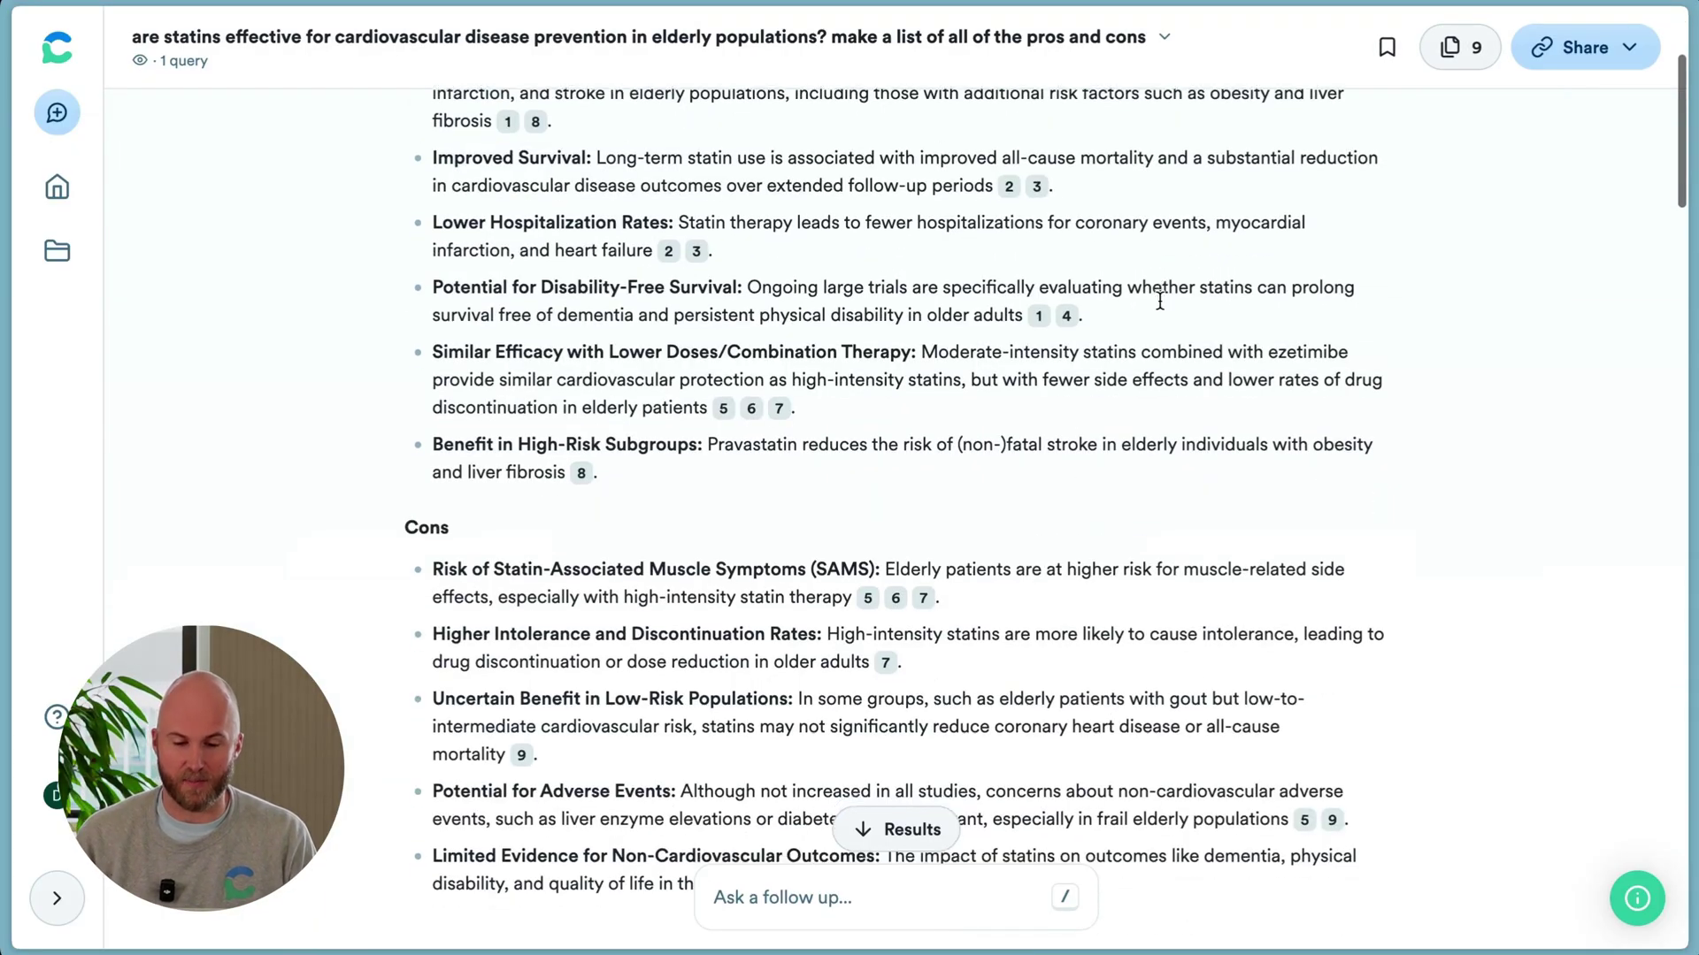
scroll(1159, 308, "down", 2)
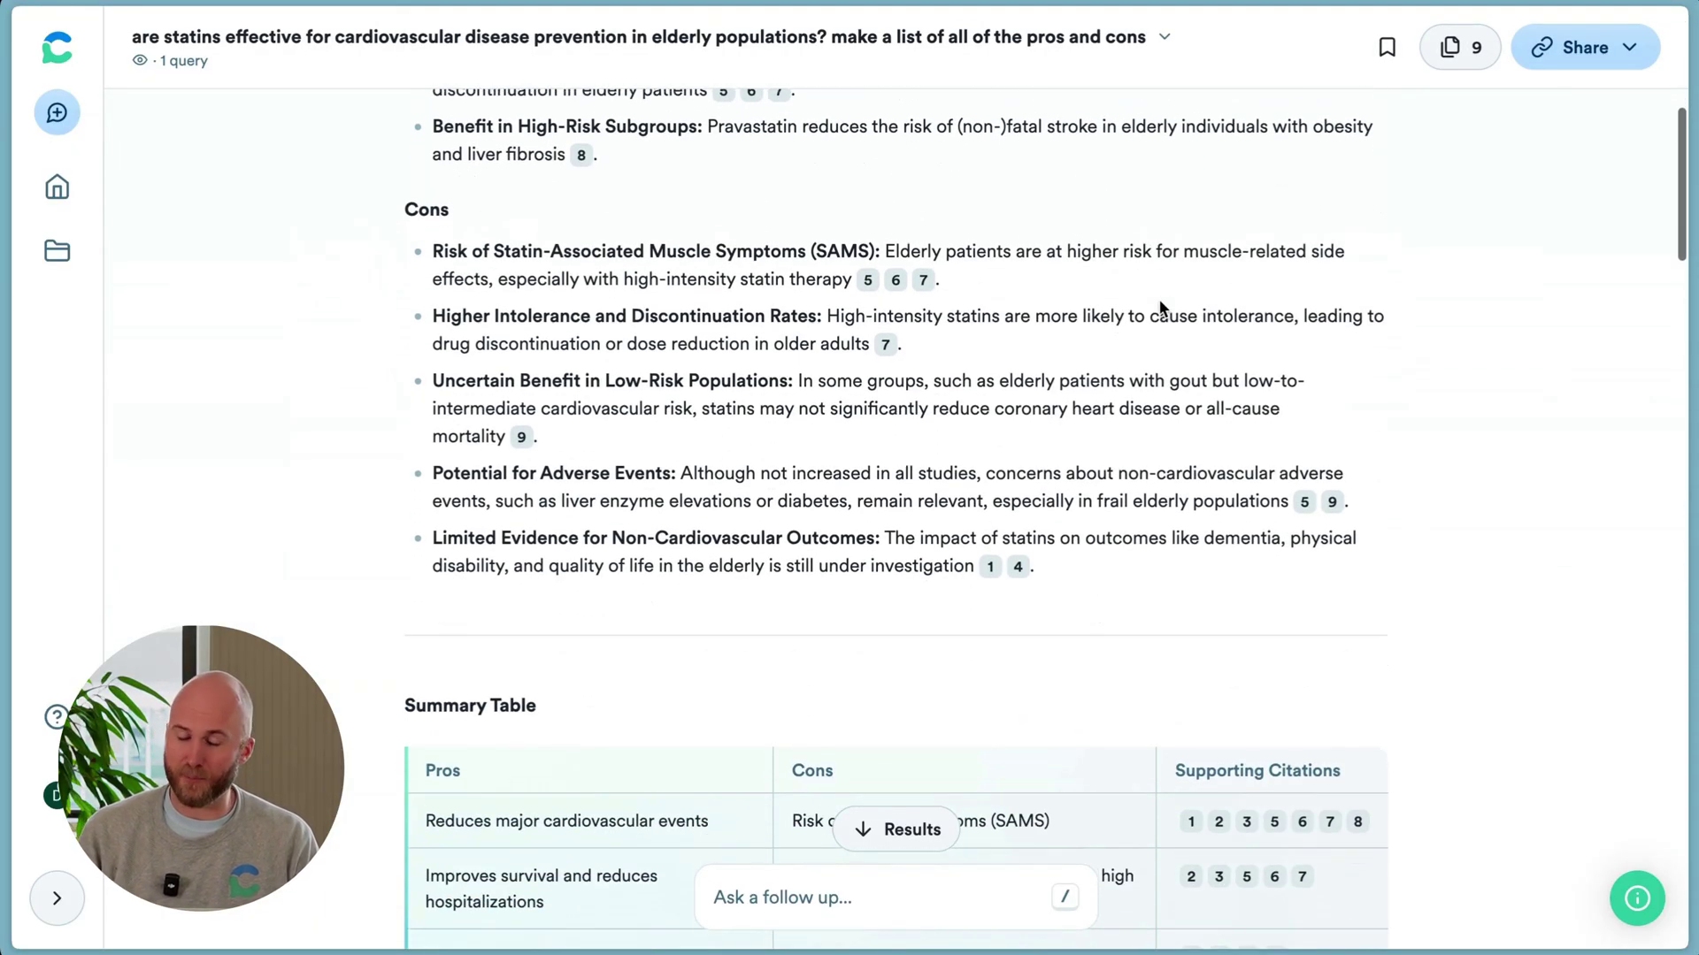
scroll(1159, 301, "up", 7)
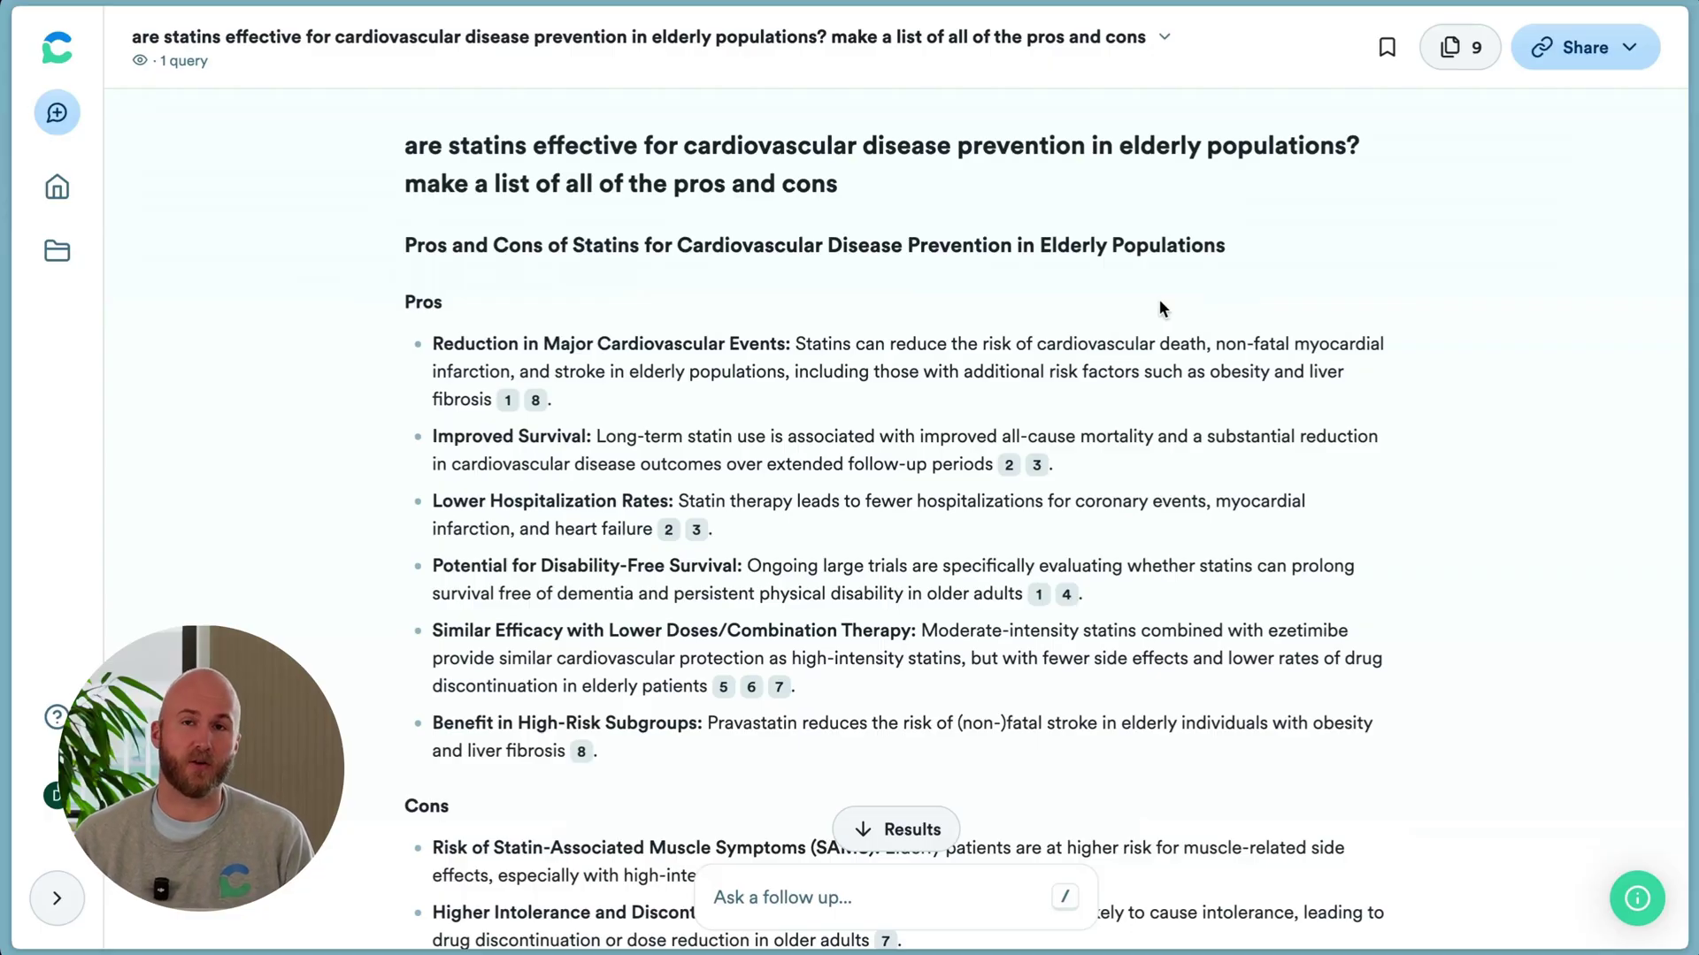
left_click(57, 187)
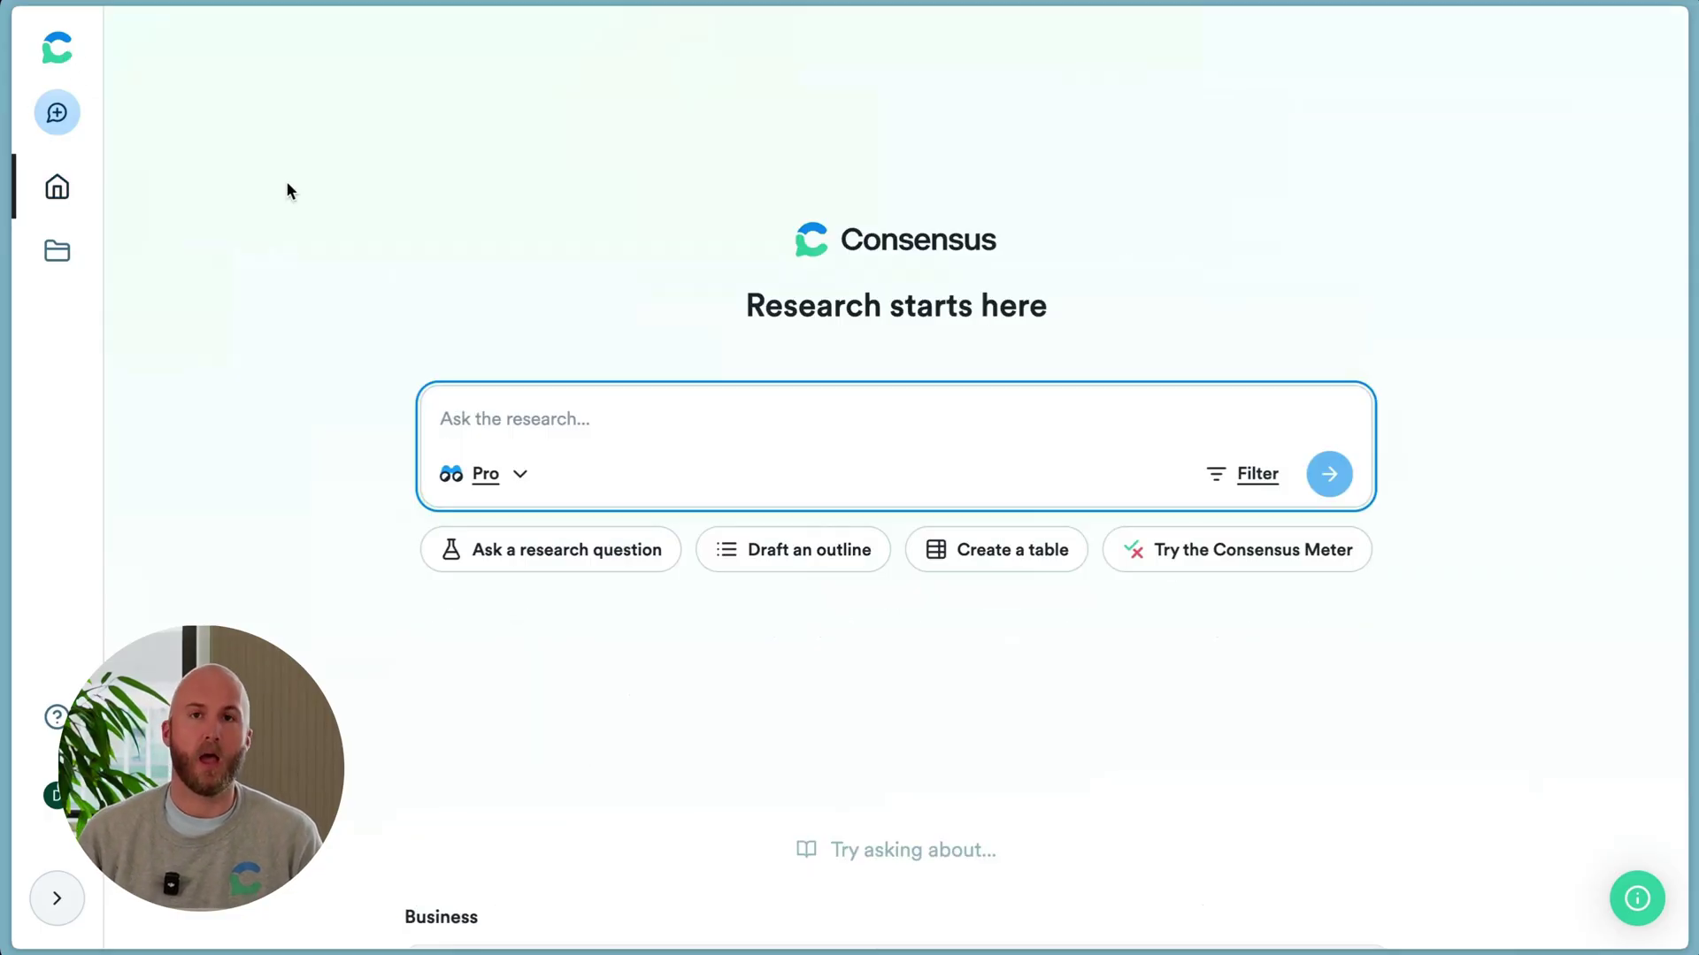